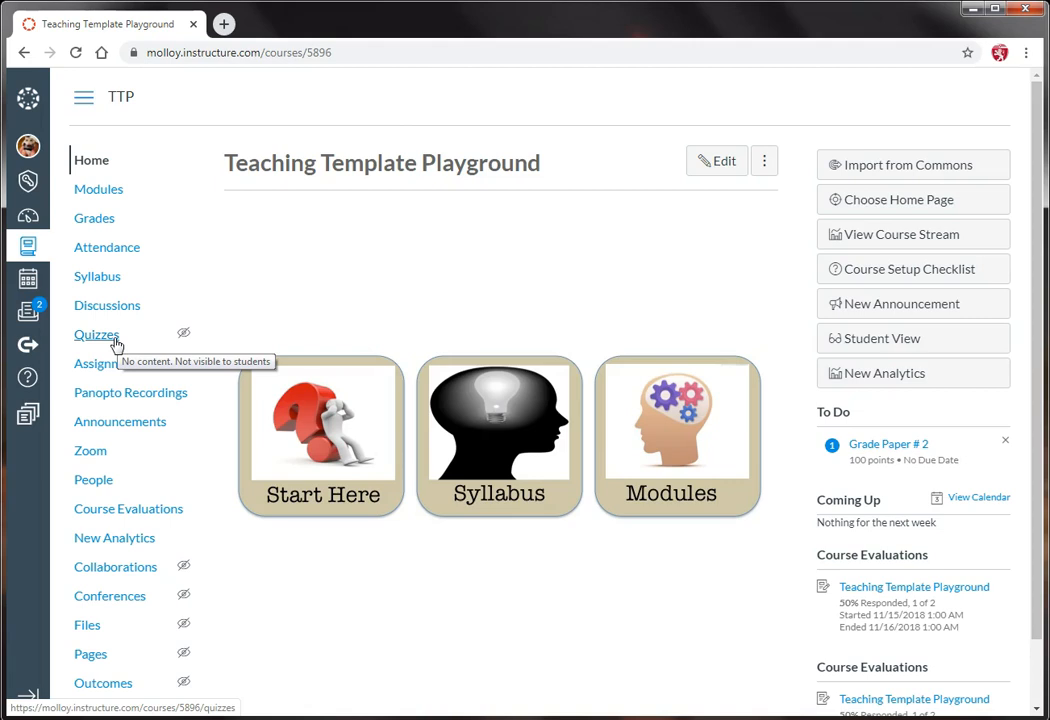
Open the course's Quizzes page and create a new quiz
scroll(114, 346, down, 2)
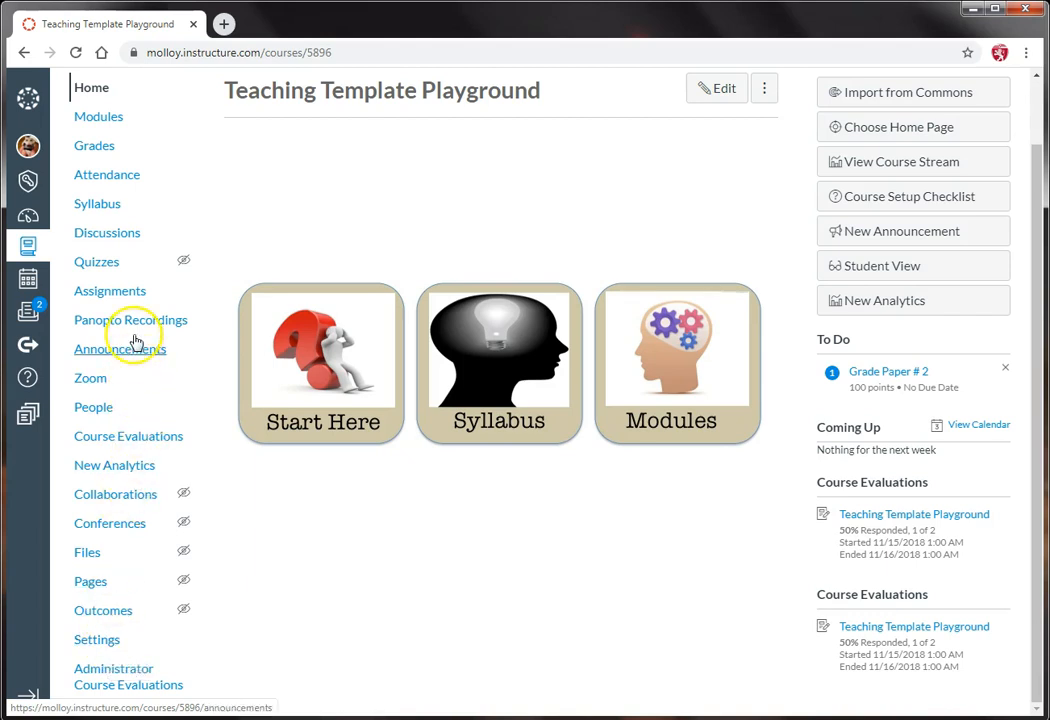
click(108, 271)
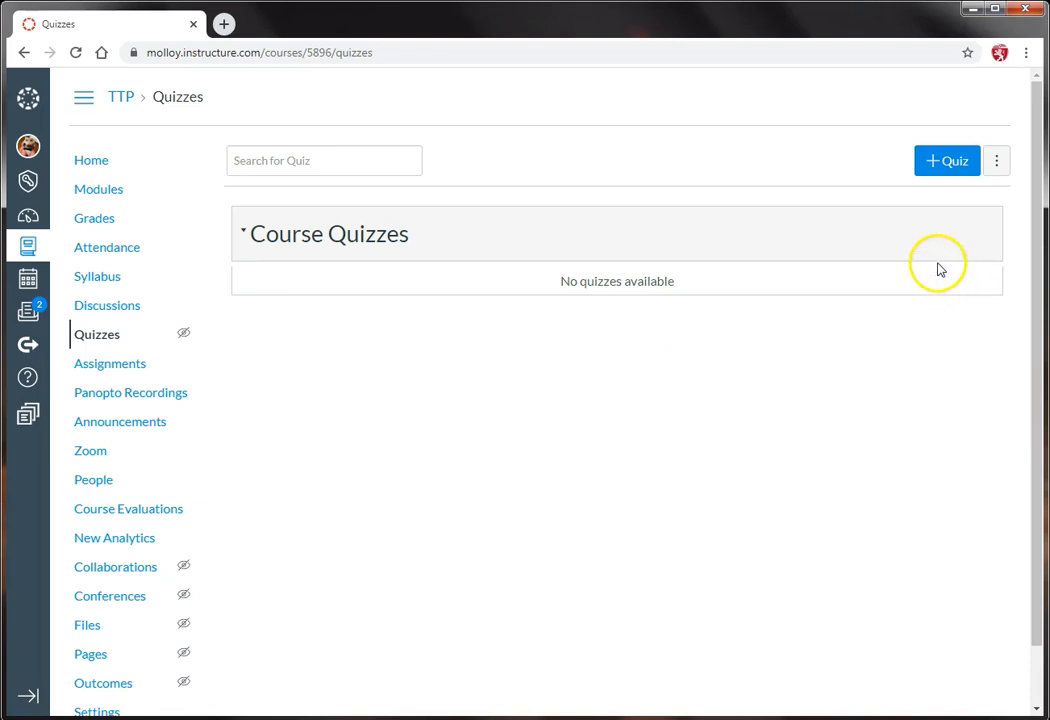
click(942, 168)
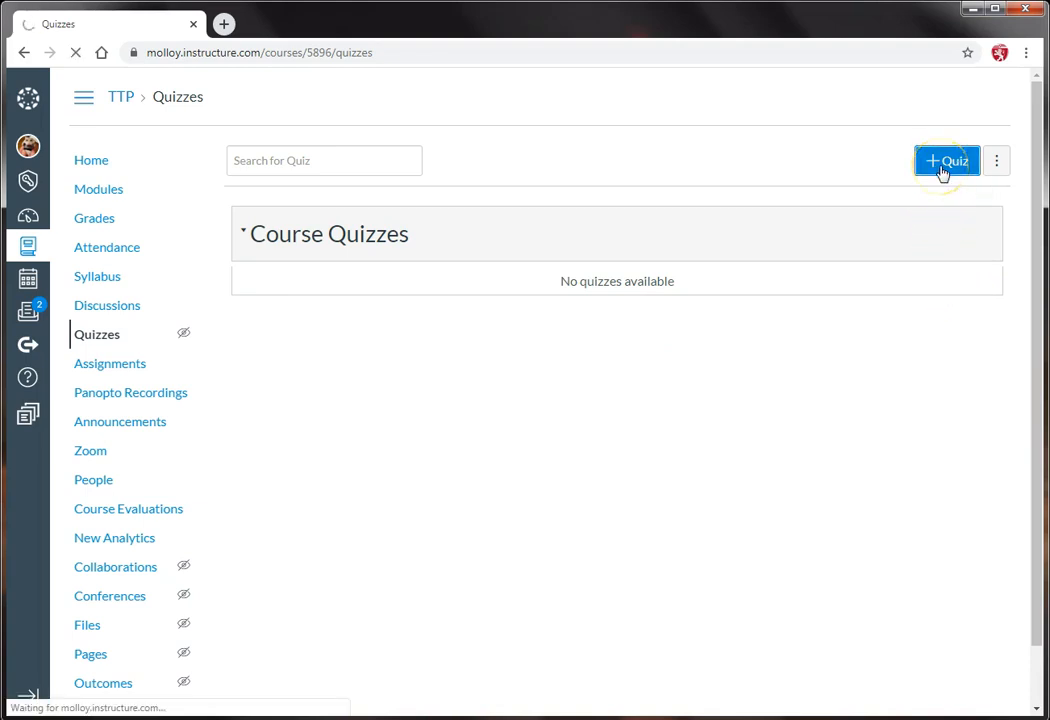
Title the new quiz "Exam # 1", leaving the instructions blank
click(386, 267)
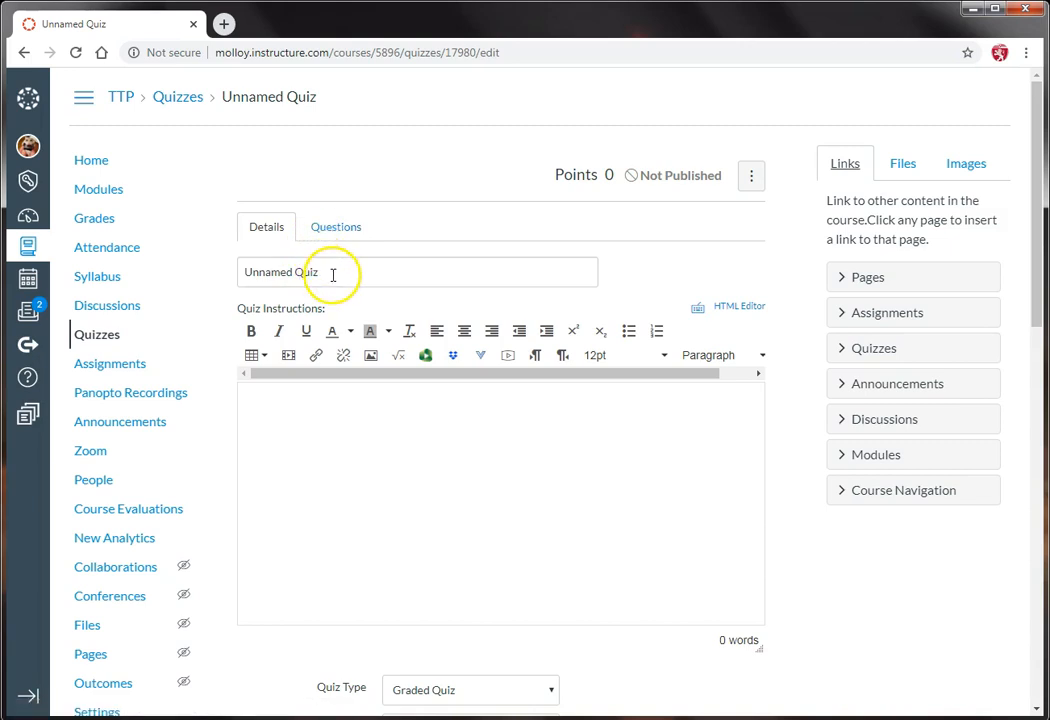
drag(333, 274, 242, 274)
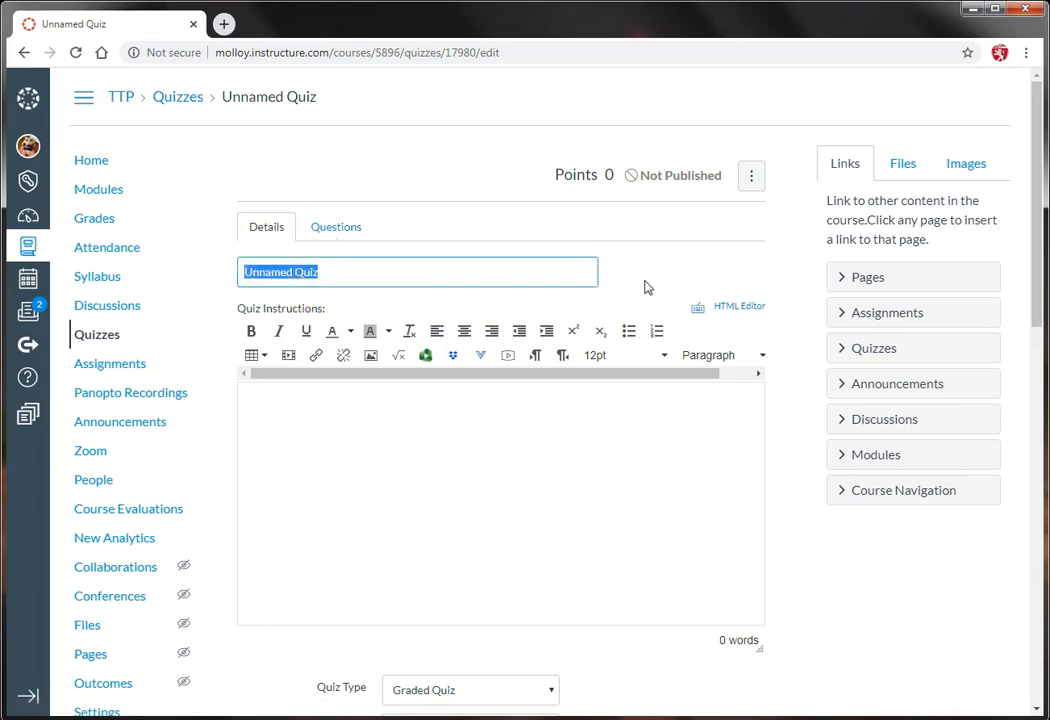
text(Exam)
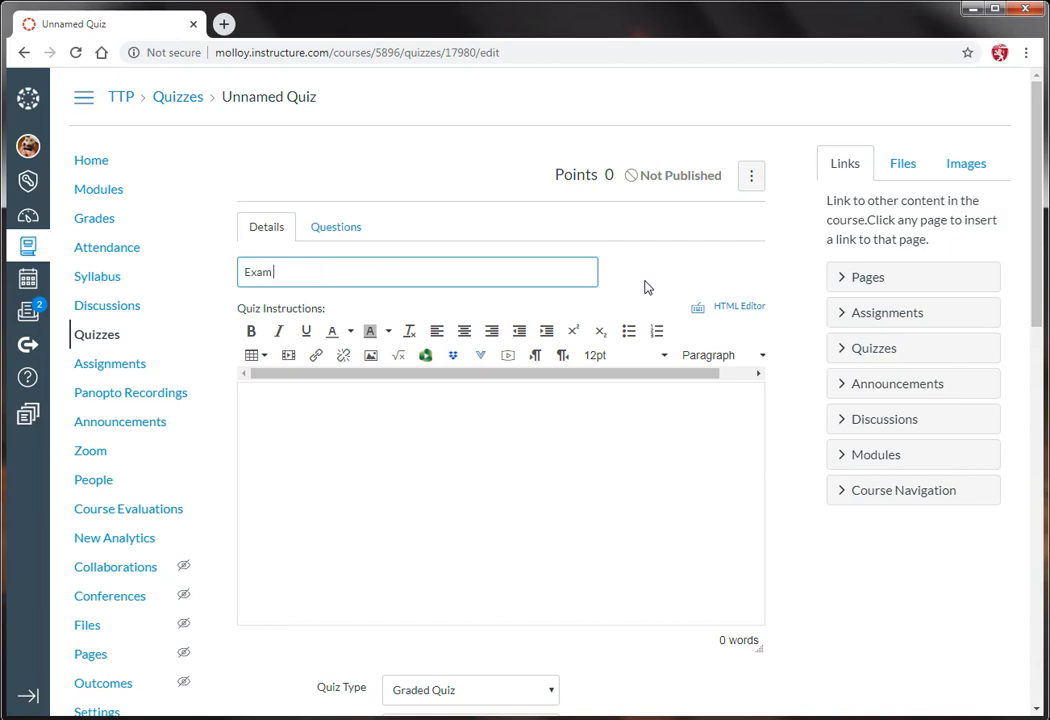
text( # 1)
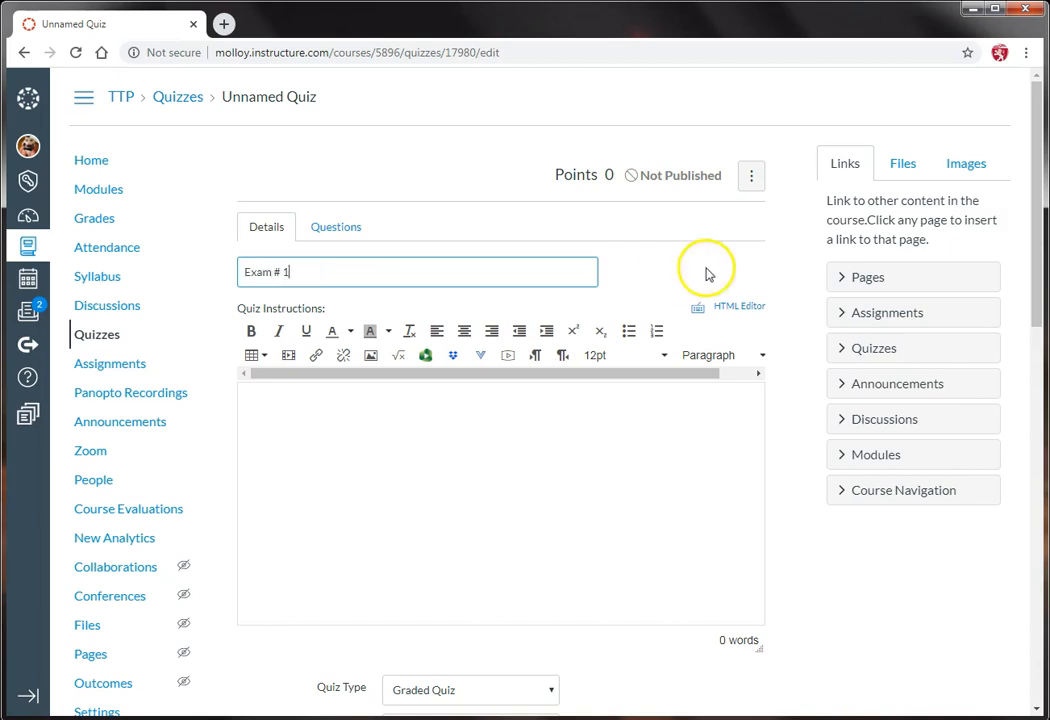
scroll(640, 442, down, 1)
click(247, 330)
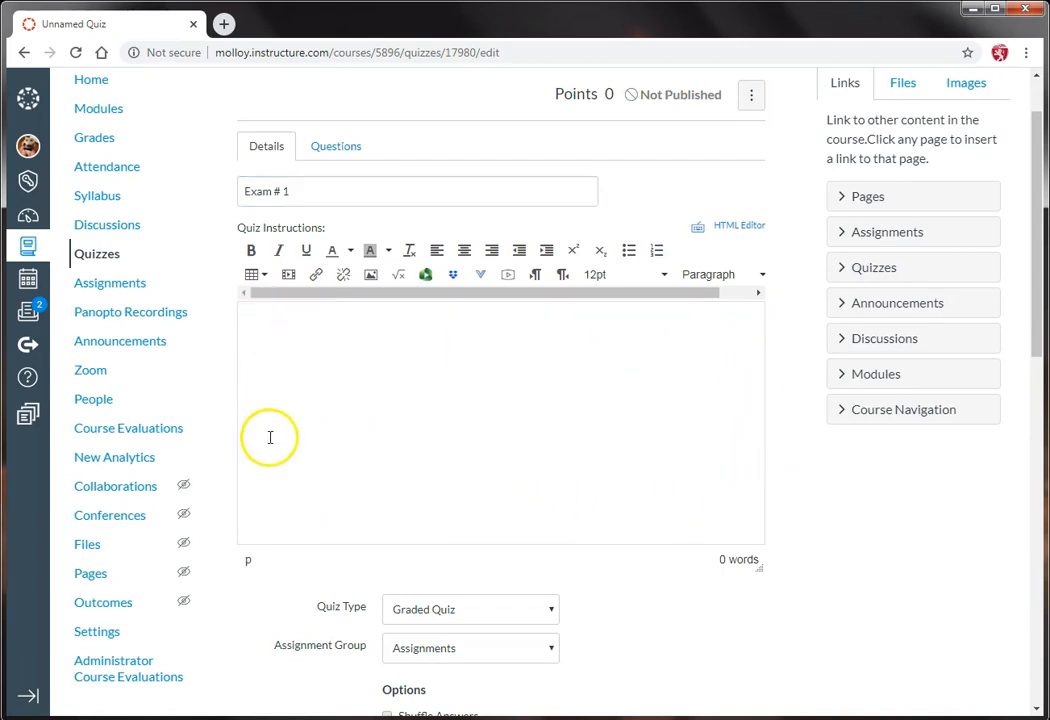
Keep the quiz type as Graded Quiz and set its assignment group to Exams
scroll(270, 436, down, 3)
scroll(270, 436, down, 1)
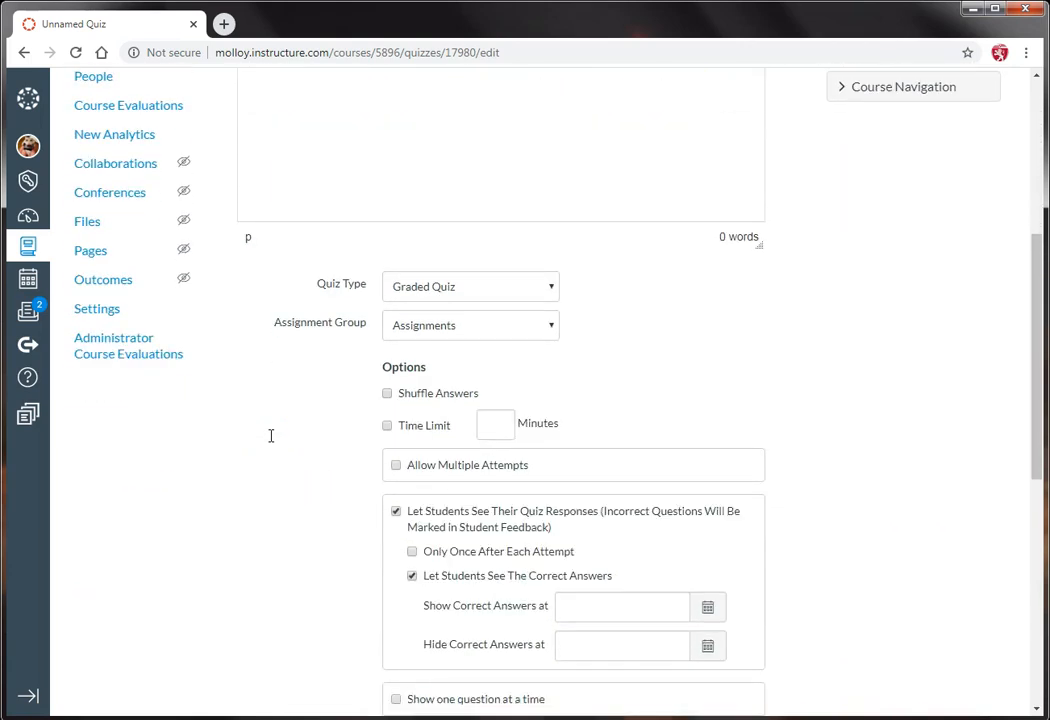
click(549, 292)
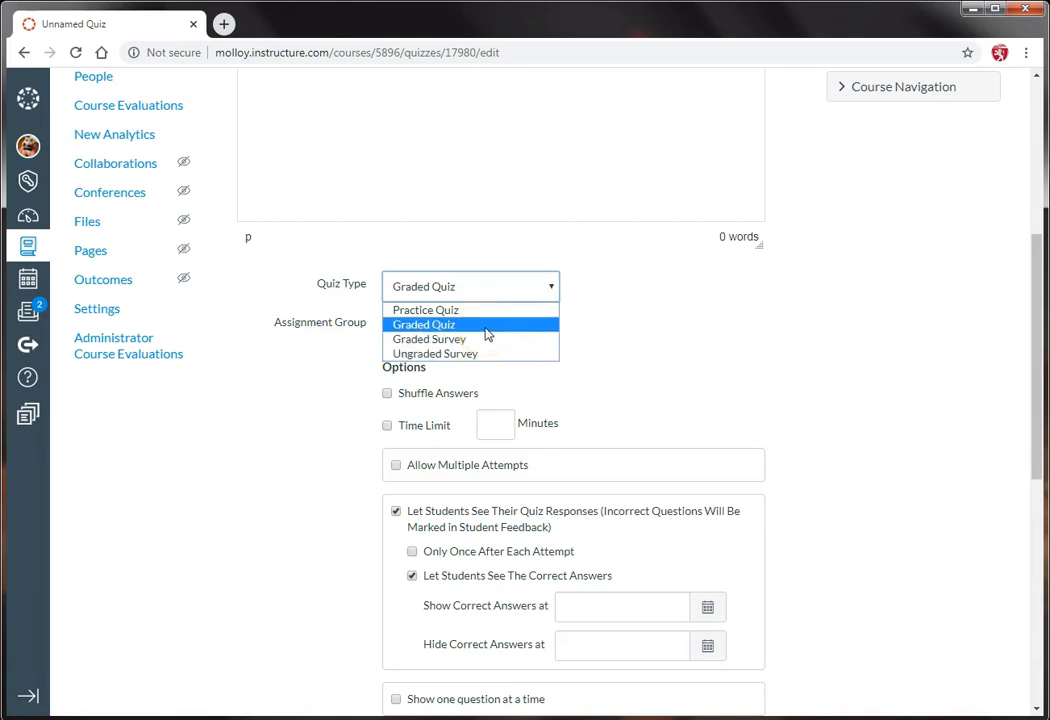
click(412, 284)
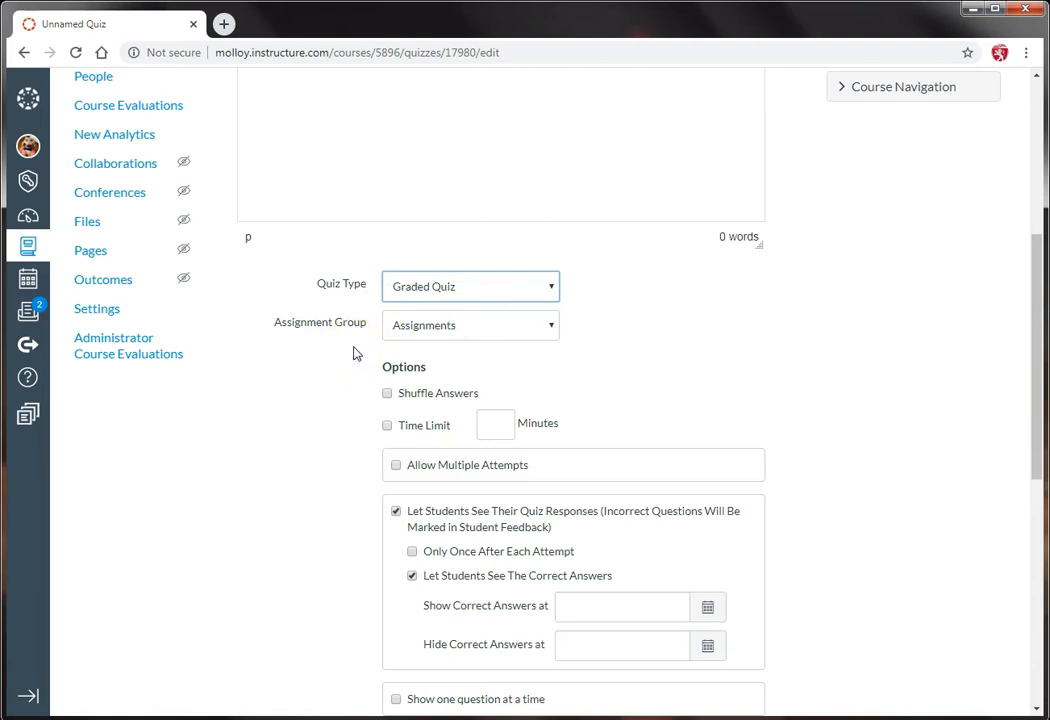
click(554, 328)
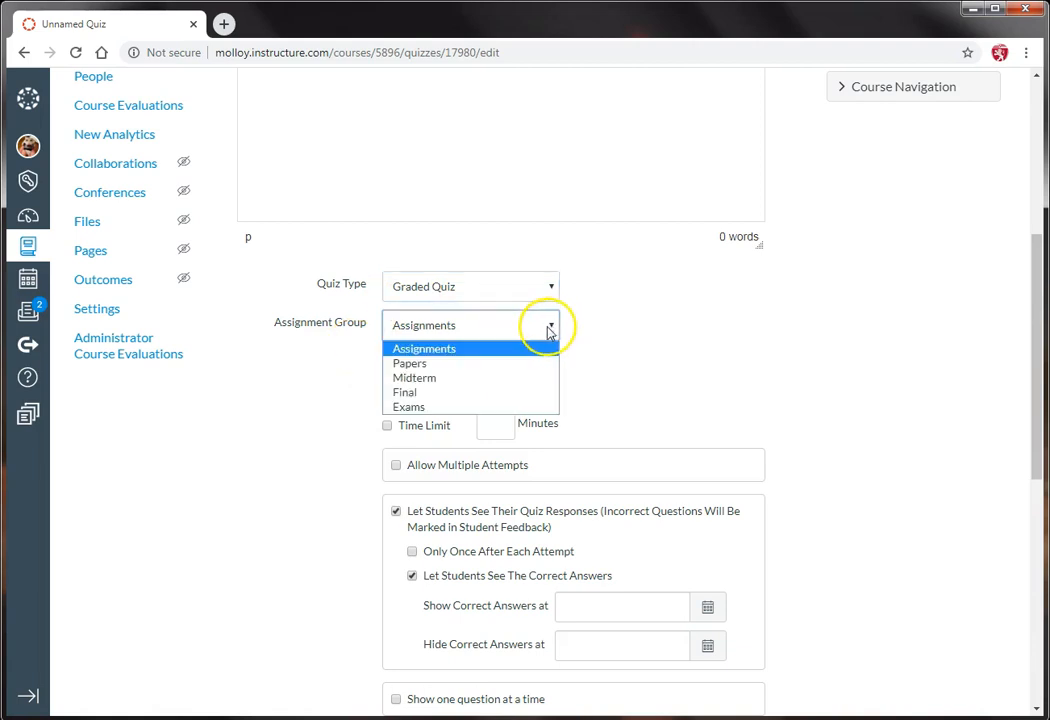
click(500, 408)
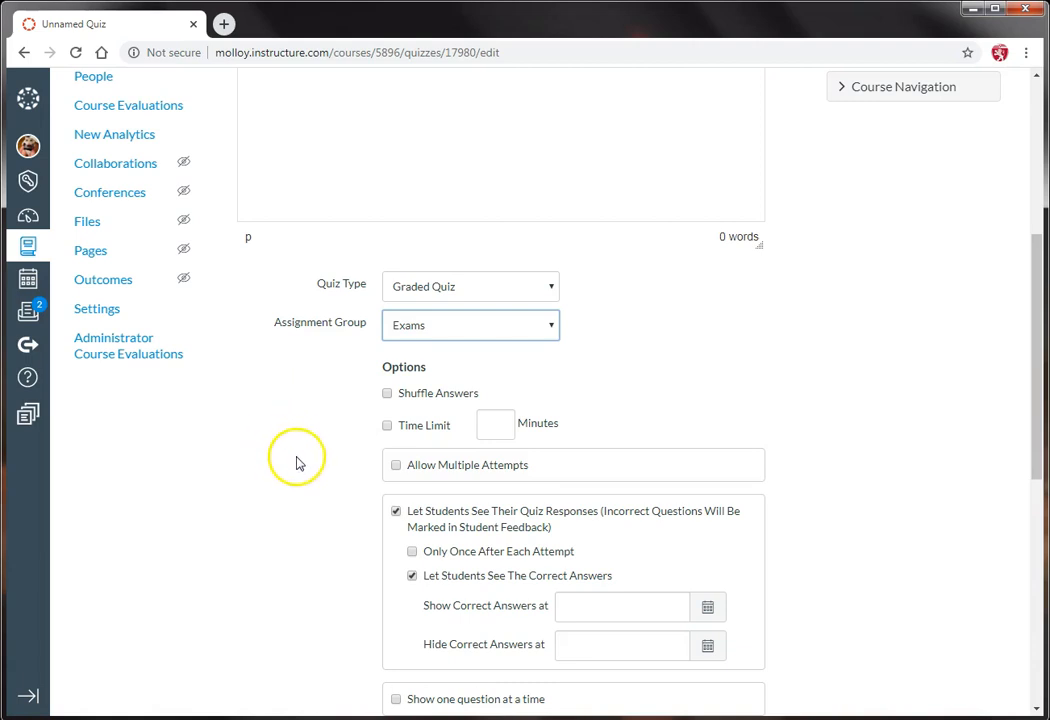
Enable answer shuffling and set a time limit of 60 minutes for the quiz
scroll(305, 465, down, 1)
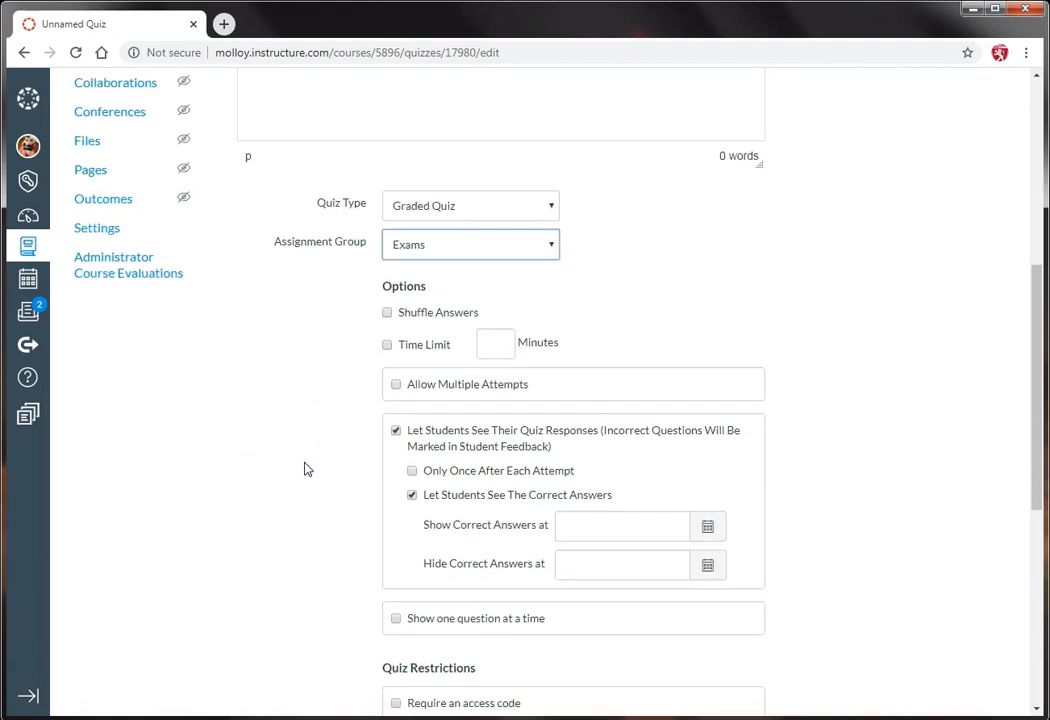
click(387, 316)
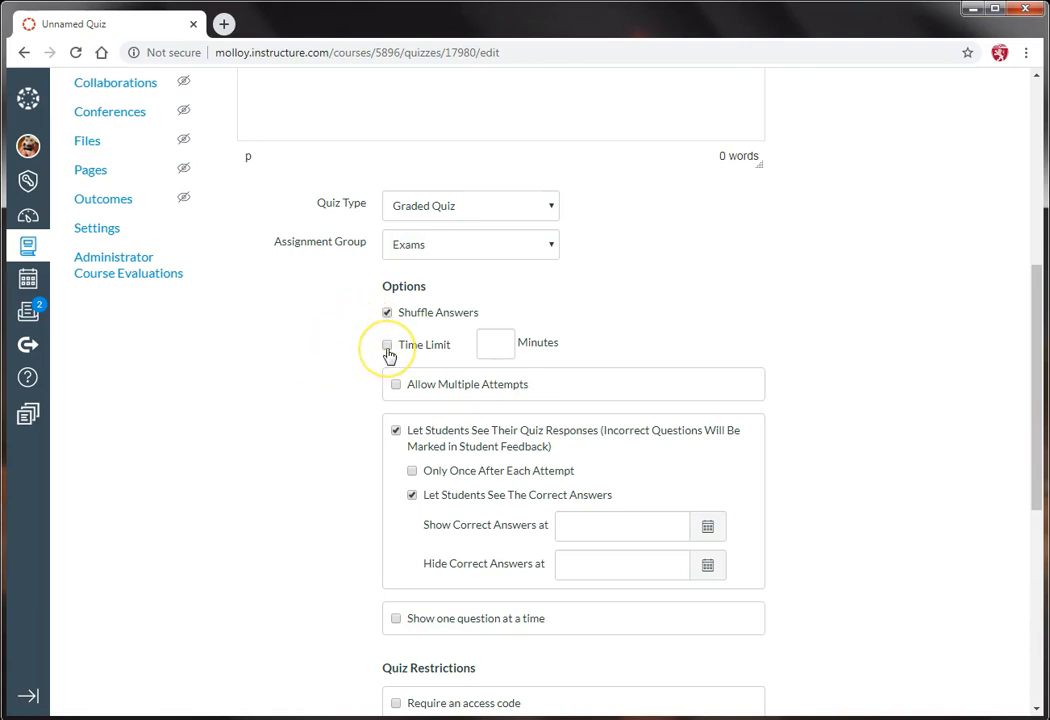
click(387, 346)
click(491, 342)
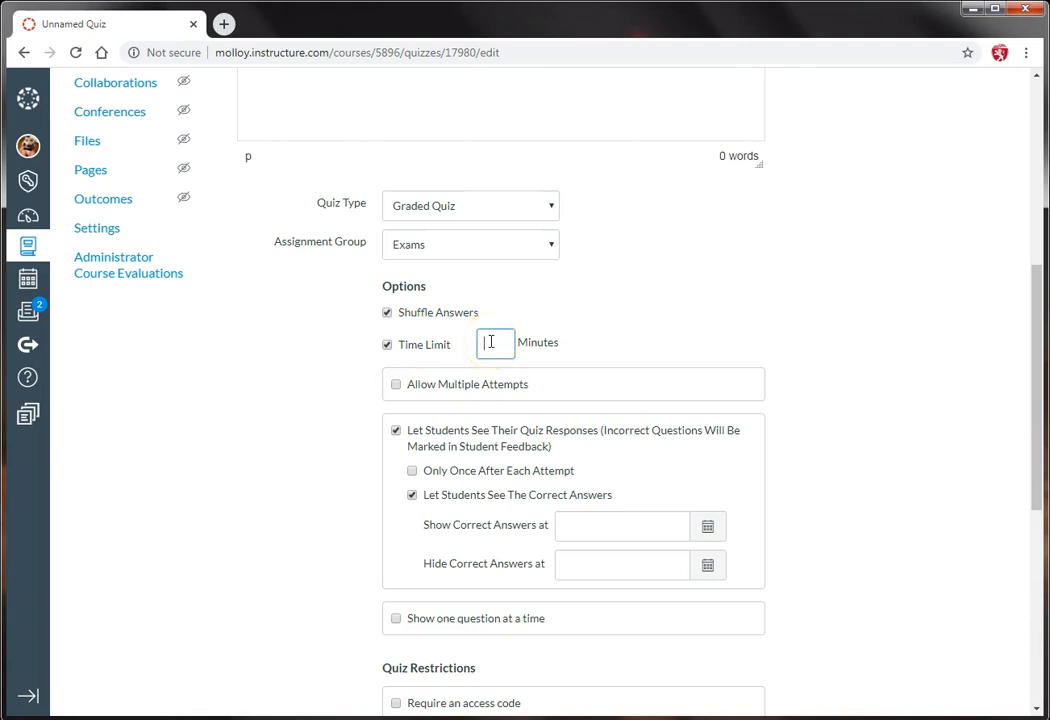
text(60)
Set the quiz to show one question at a time and require Respondus LockDown Browser
scroll(315, 410, down, 3)
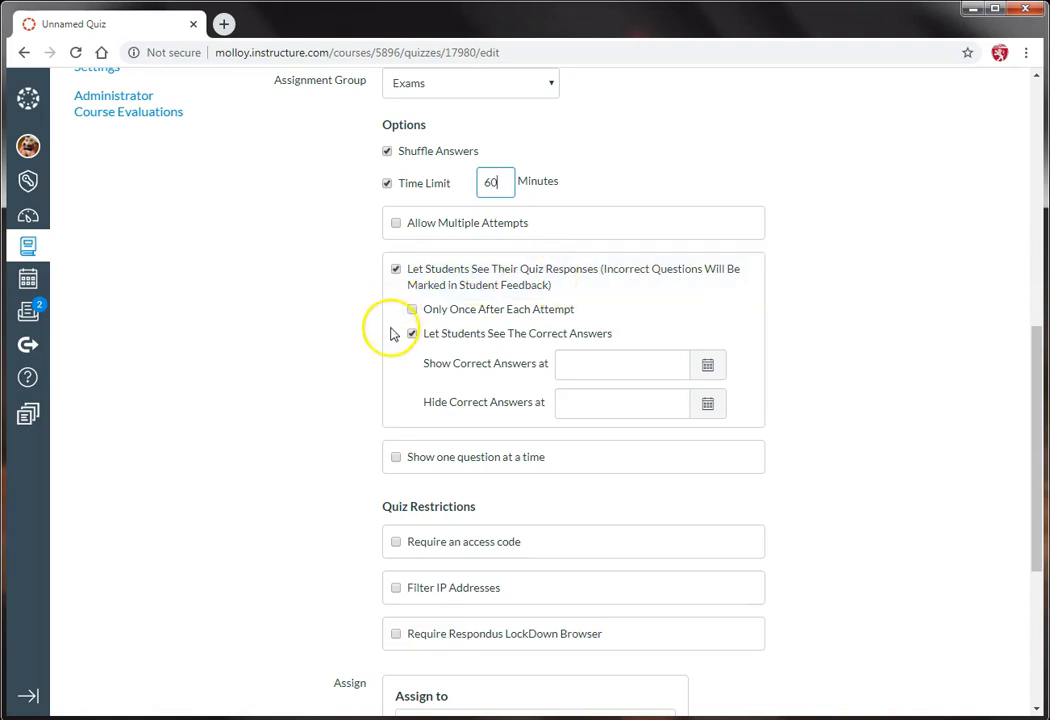
scroll(330, 384, down, 3)
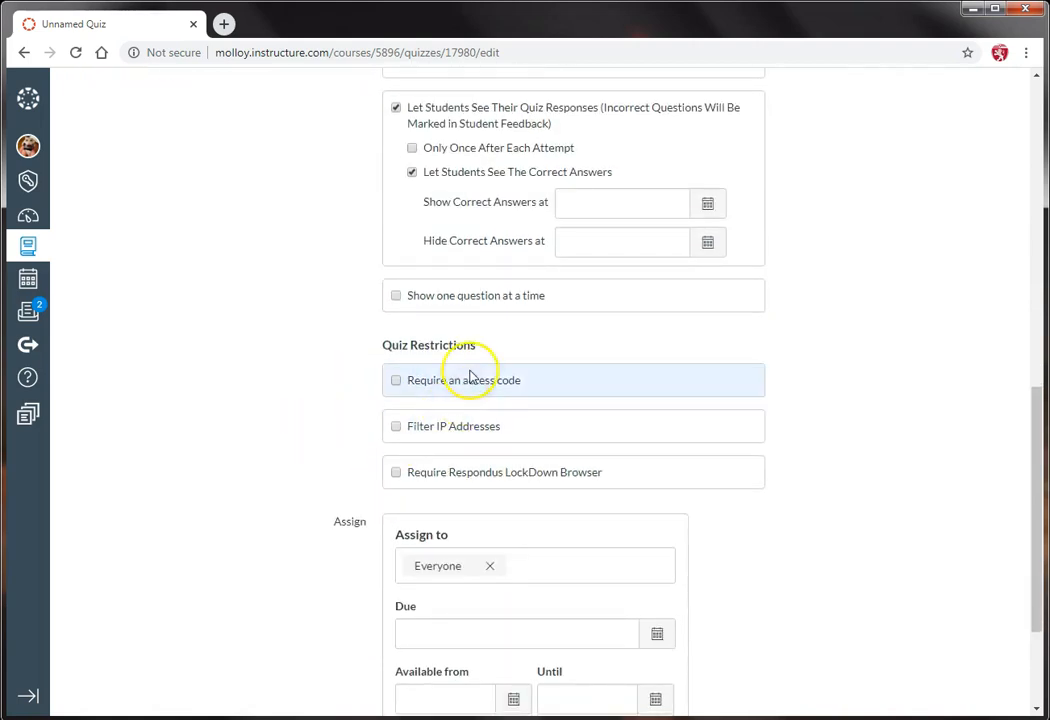
click(396, 299)
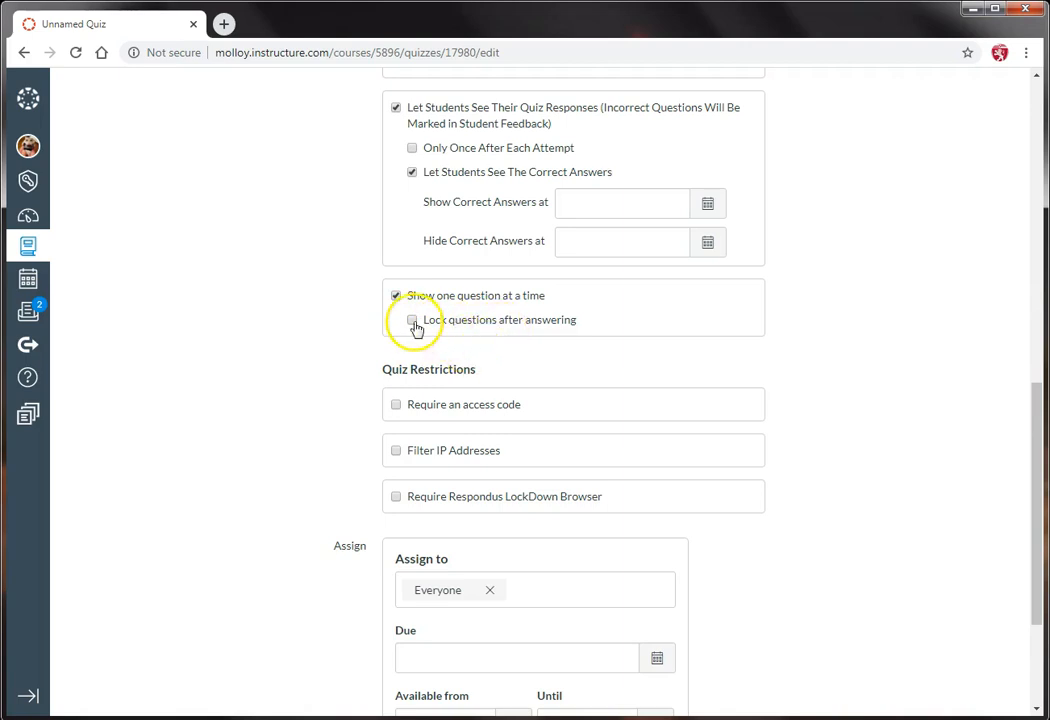
scroll(323, 398, down, 3)
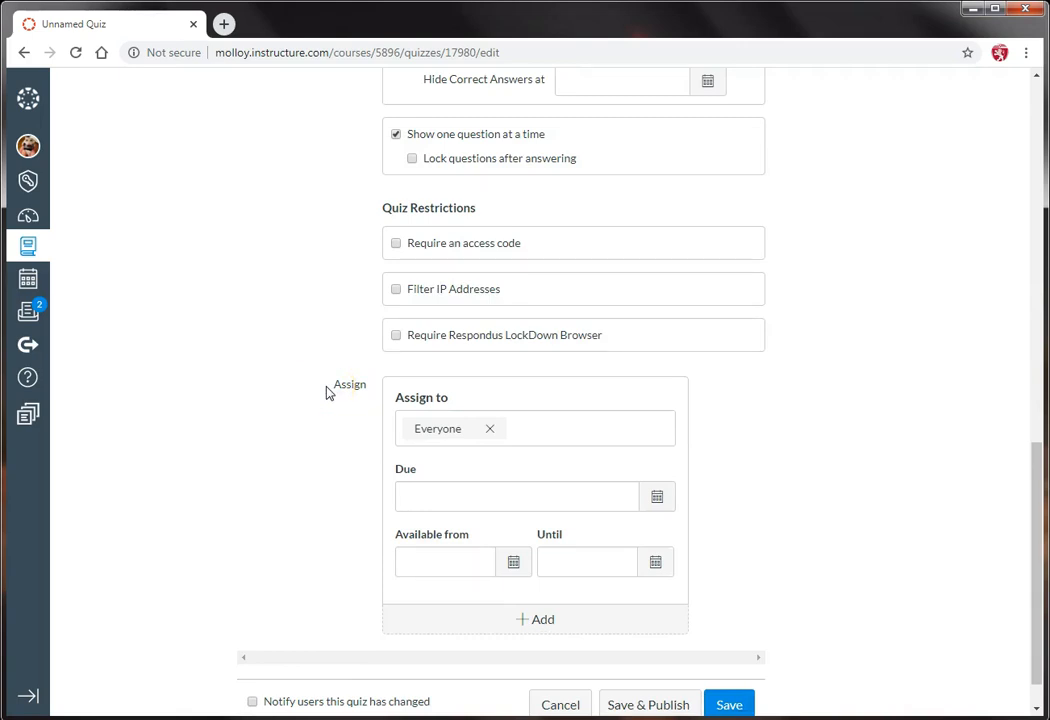
click(396, 337)
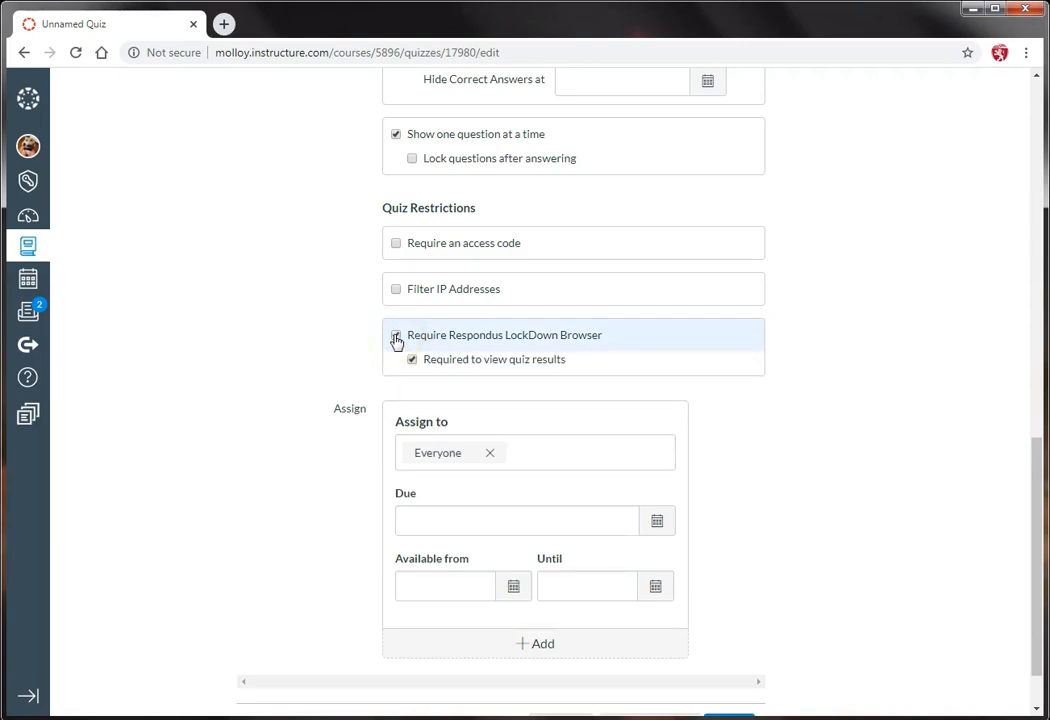
Add a new Multiple Choice question named "Question 1" to the quiz and make it worth 2 points
scroll(333, 455, down, 2)
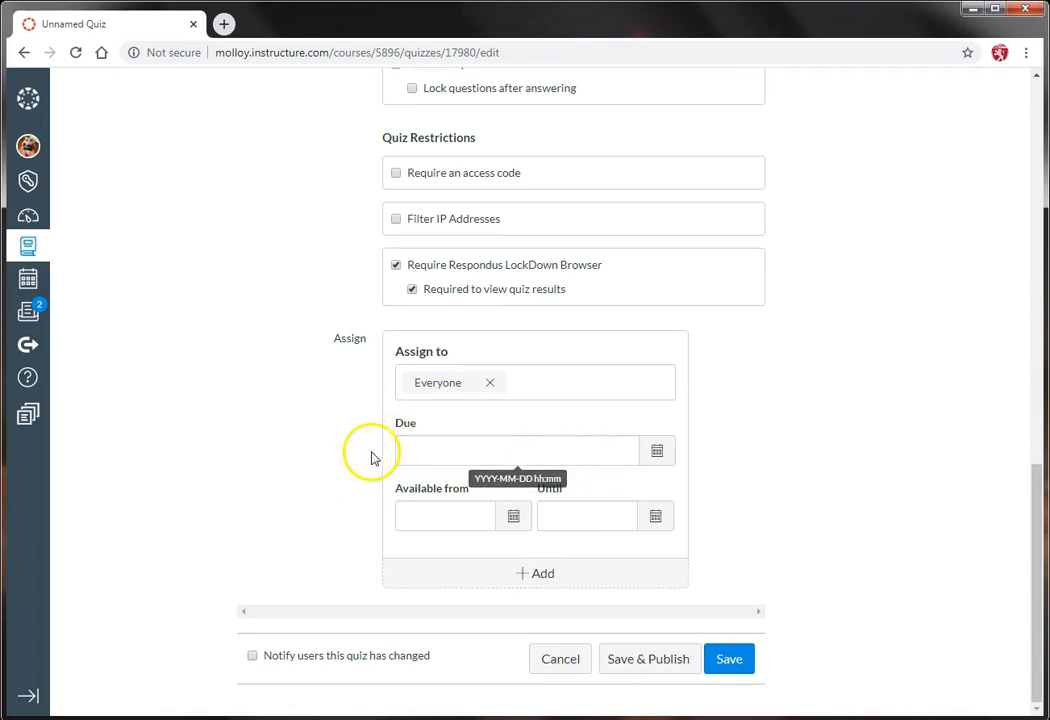
scroll(286, 464, up, 5)
scroll(286, 464, up, 5)
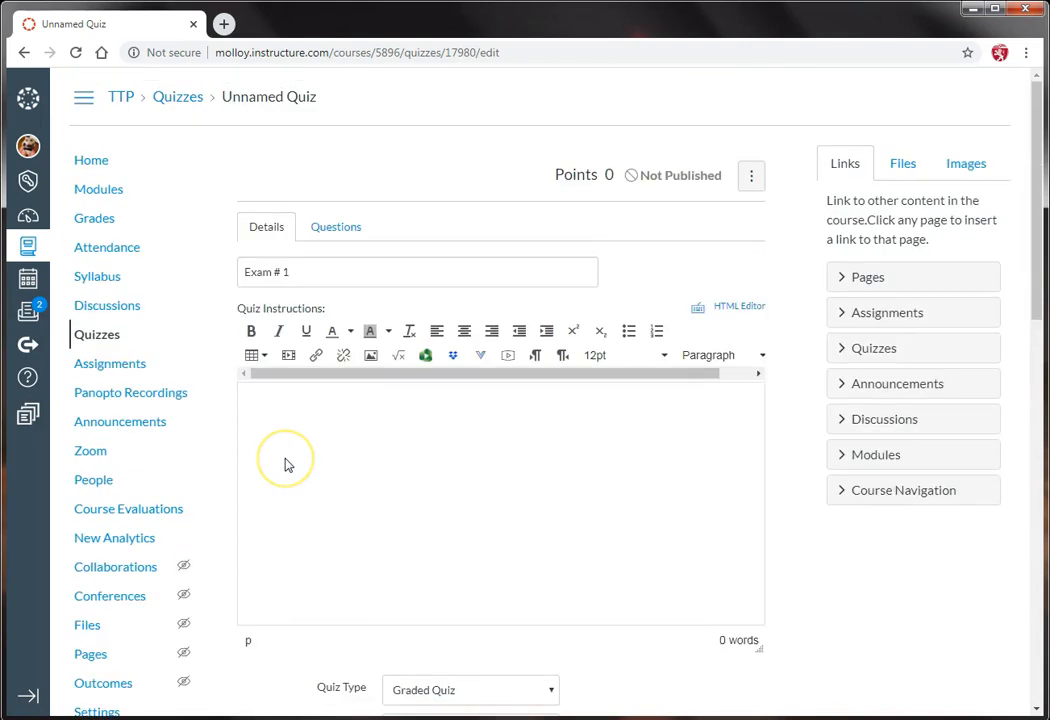
click(345, 229)
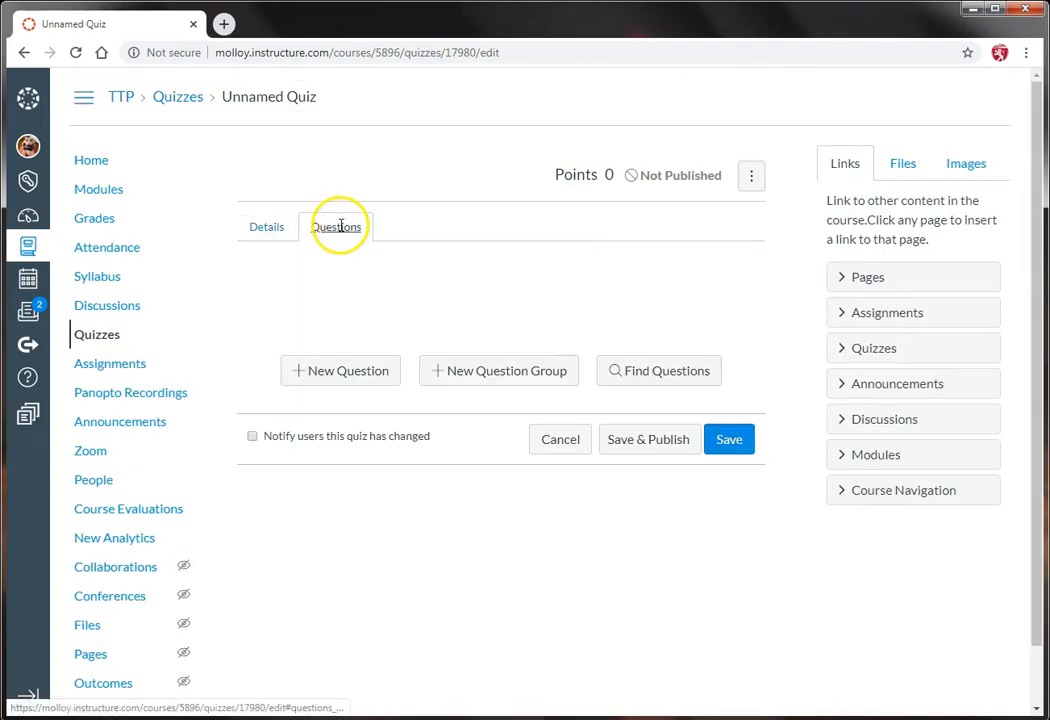
click(368, 368)
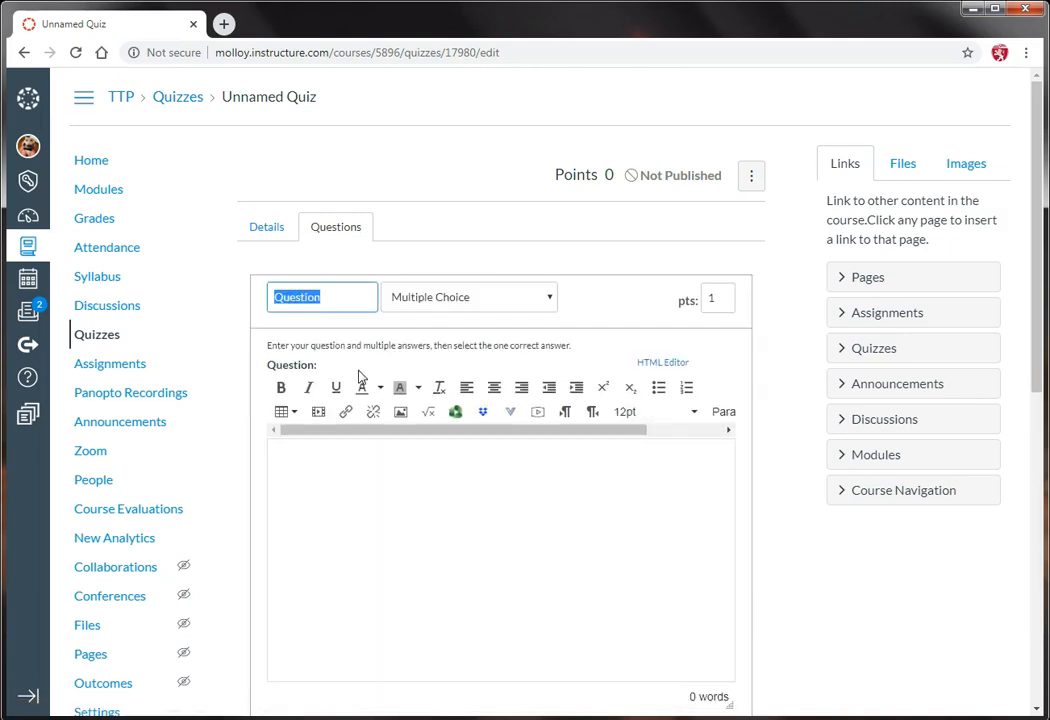
click(336, 296)
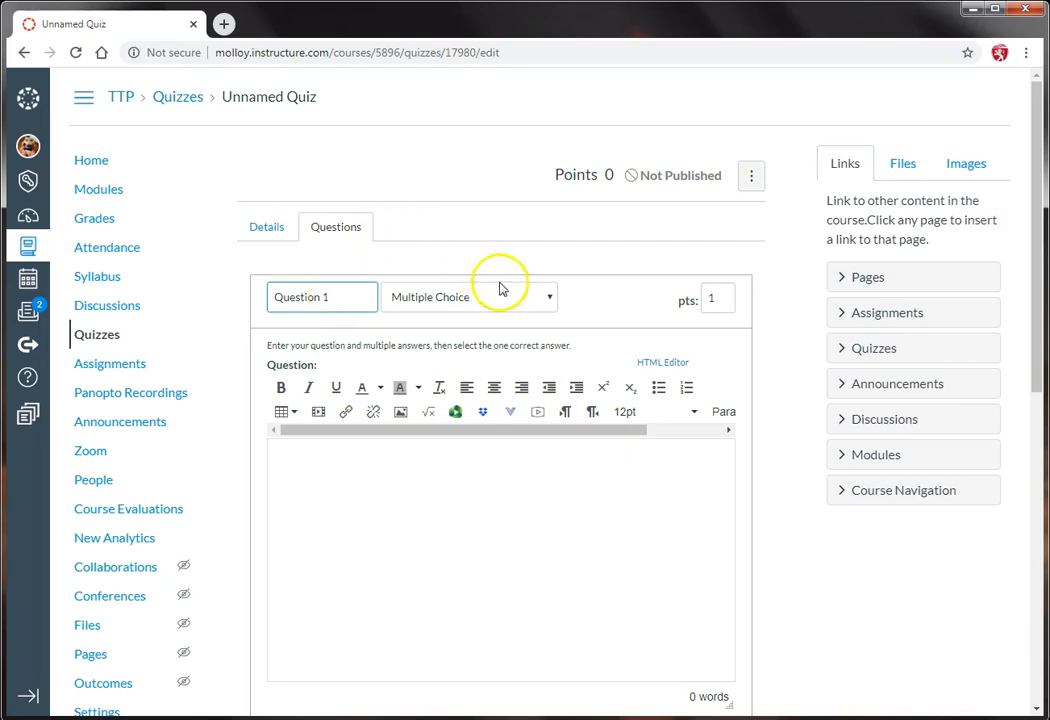
click(549, 300)
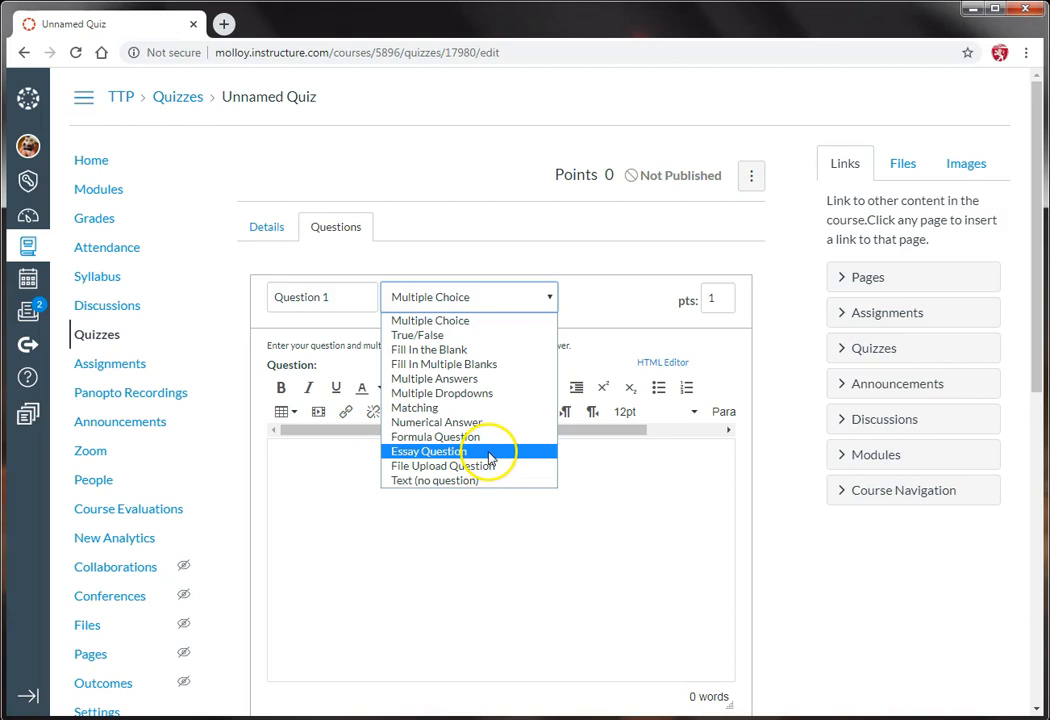
click(728, 305)
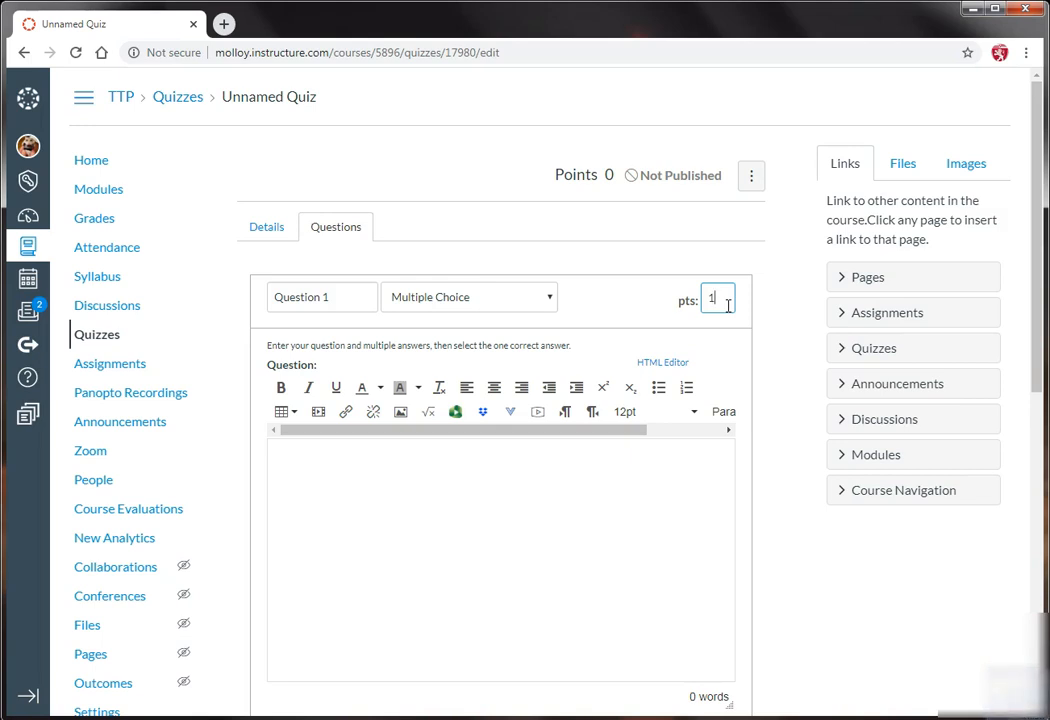
drag(724, 297, 703, 298)
text(2)
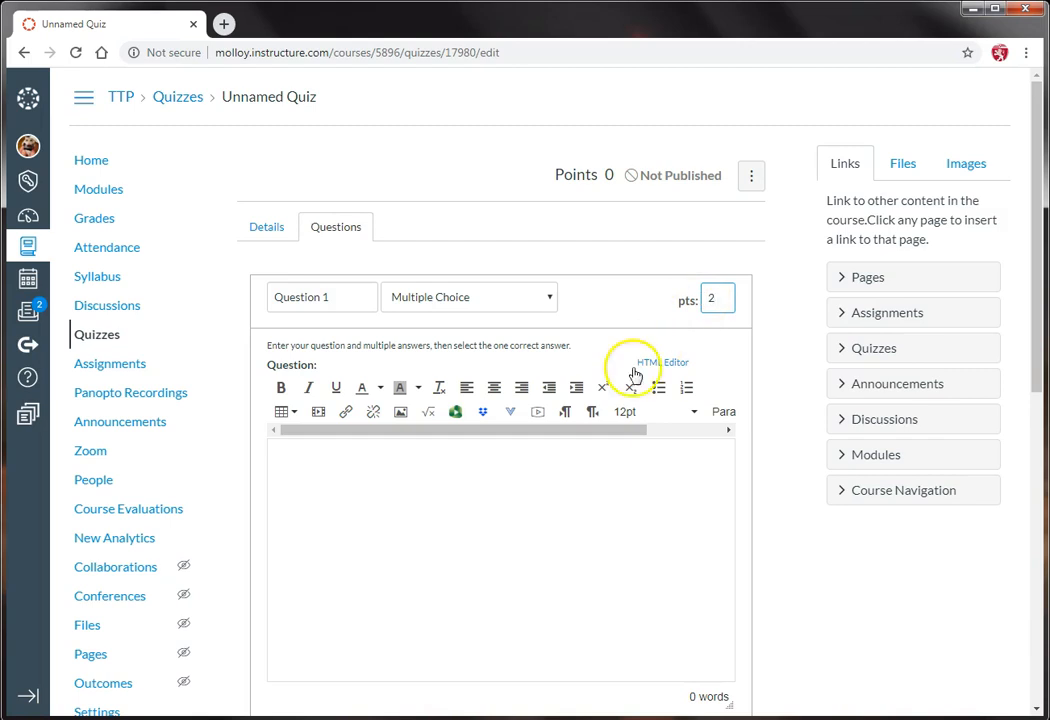
Enter "2 + 2" as the question text of Question 1
scroll(374, 530, down, 1)
scroll(374, 530, down, 1)
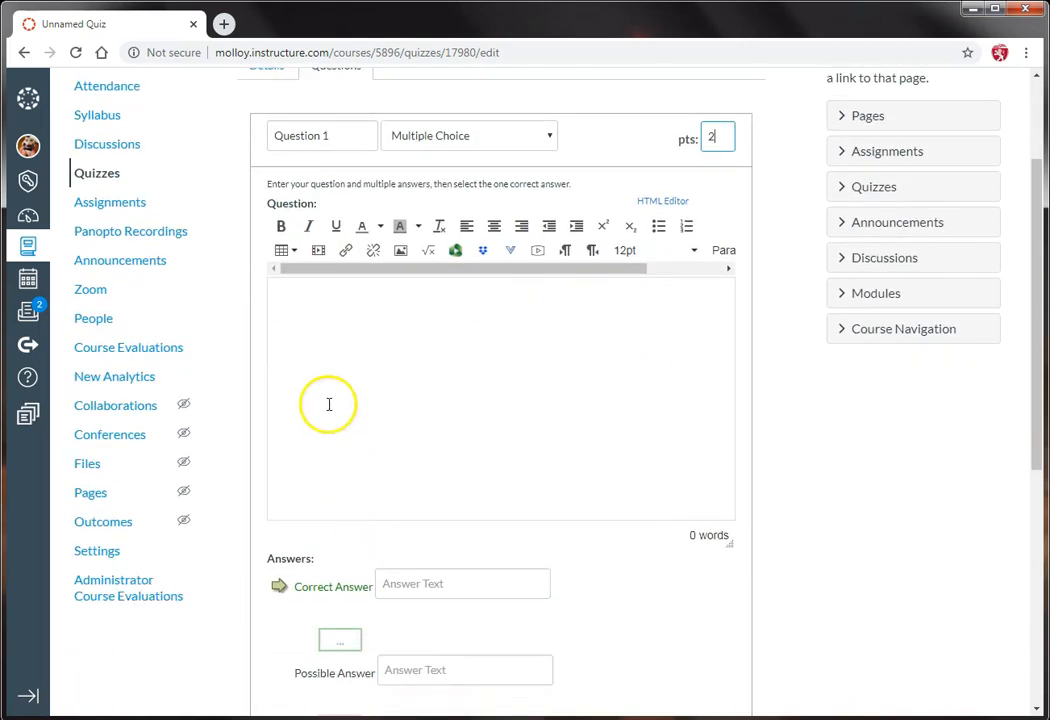
click(281, 304)
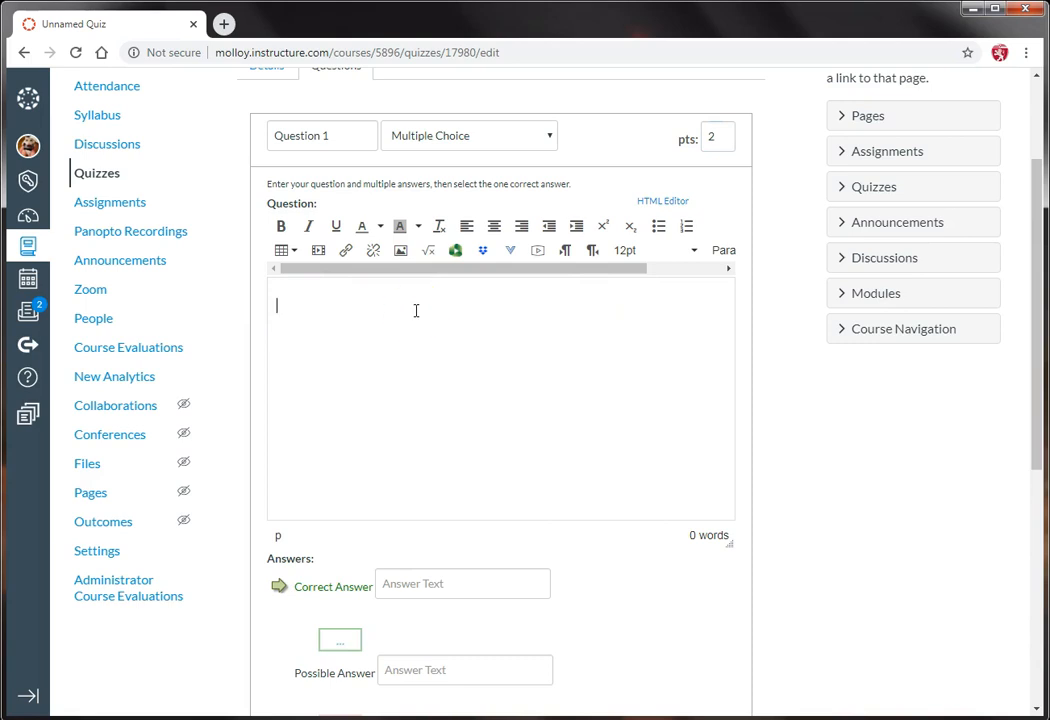
text(2 + 2)
click(492, 307)
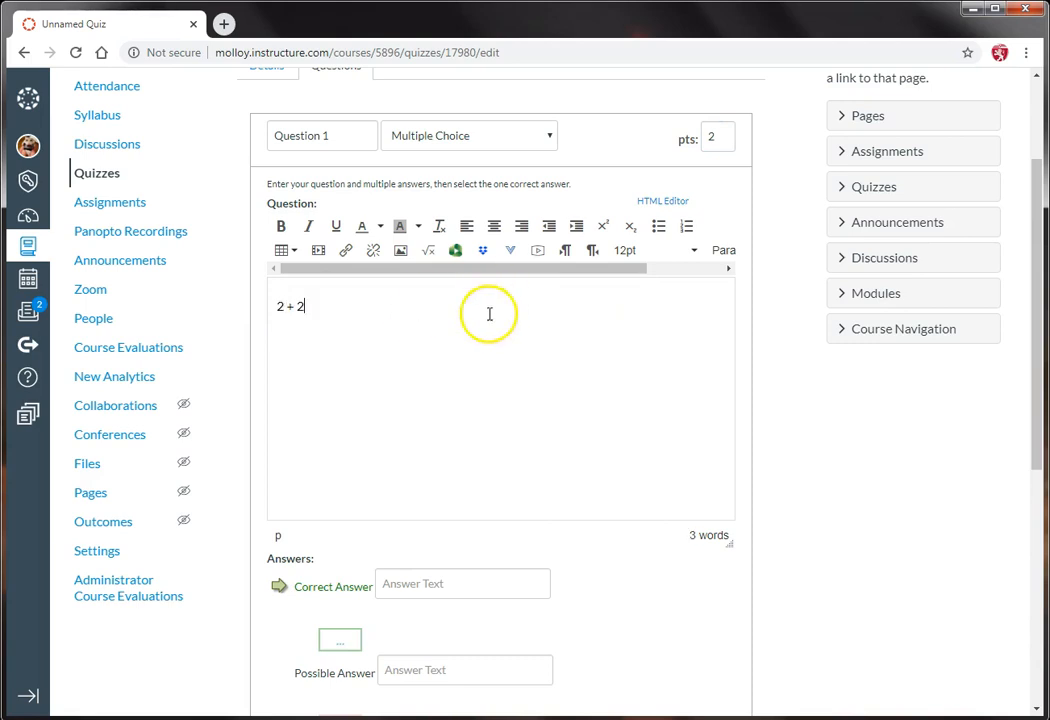
scroll(459, 347, down, 4)
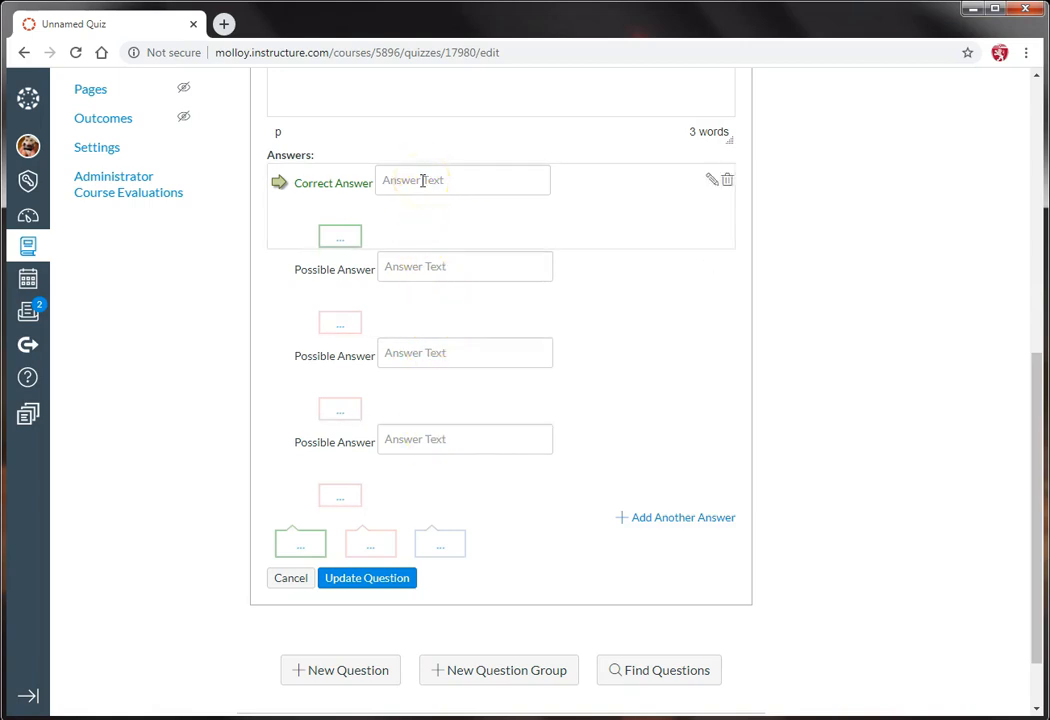
scroll(434, 228, up, 3)
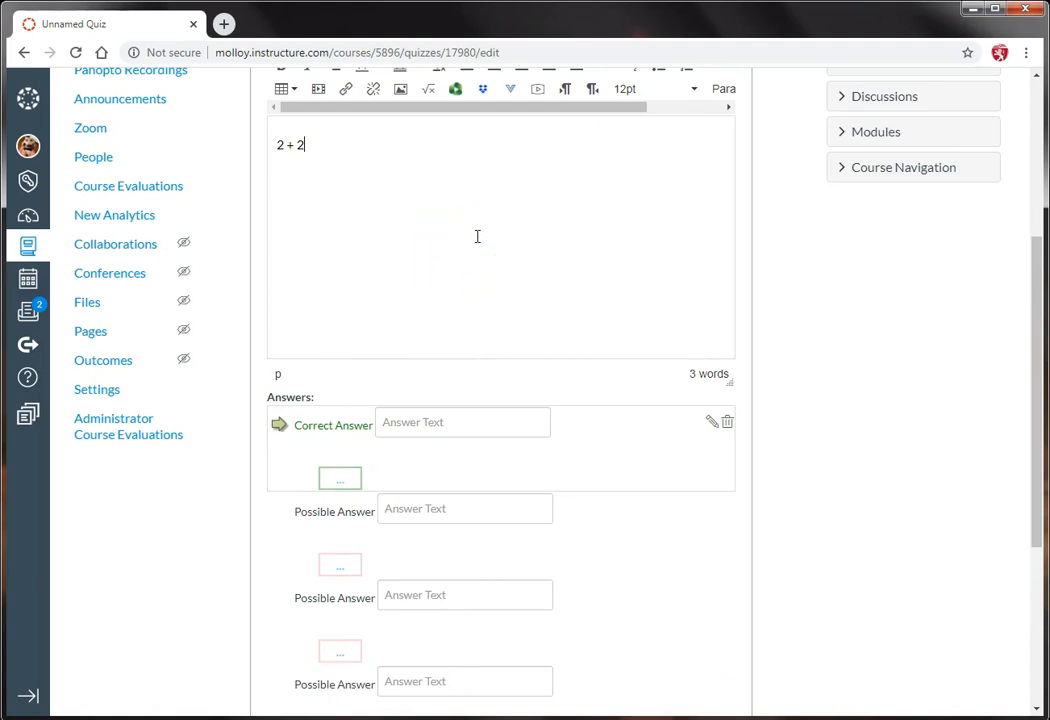
scroll(445, 281, down, 2)
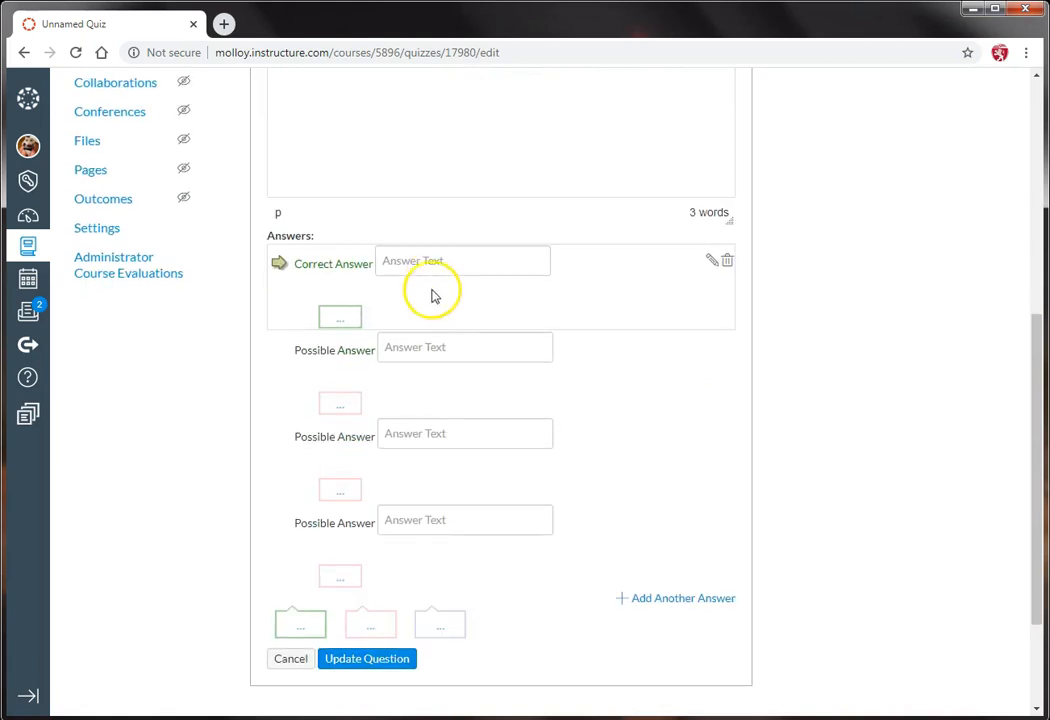
Enter 0, 2, 4 and 10 as the four answer choices of Question 1
click(432, 262)
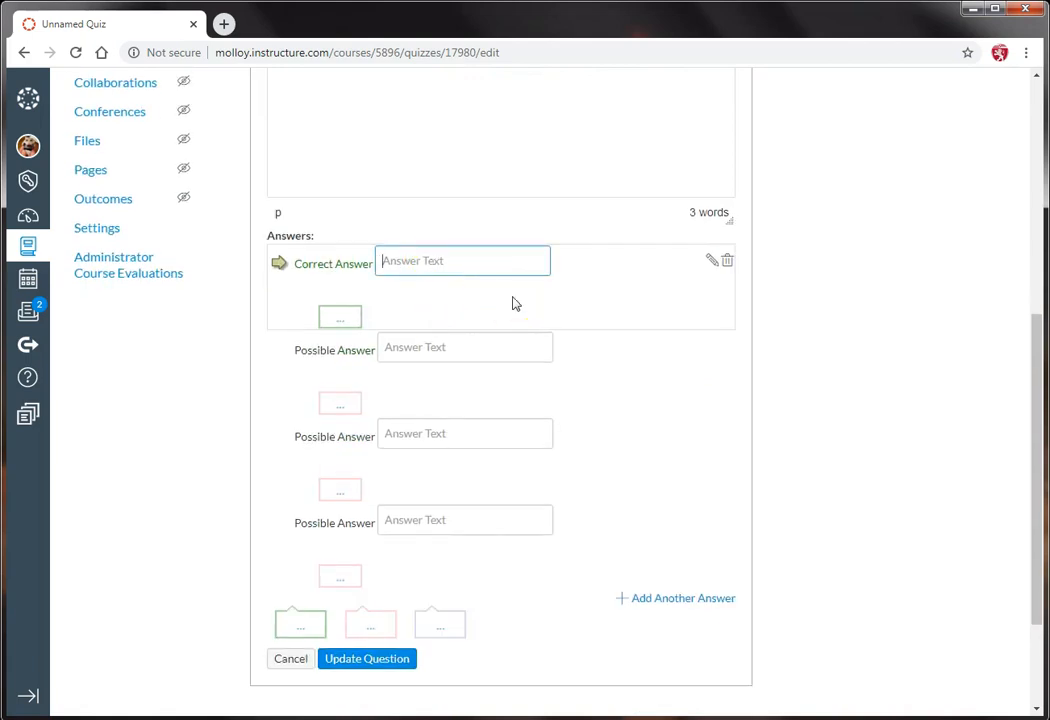
click(480, 347)
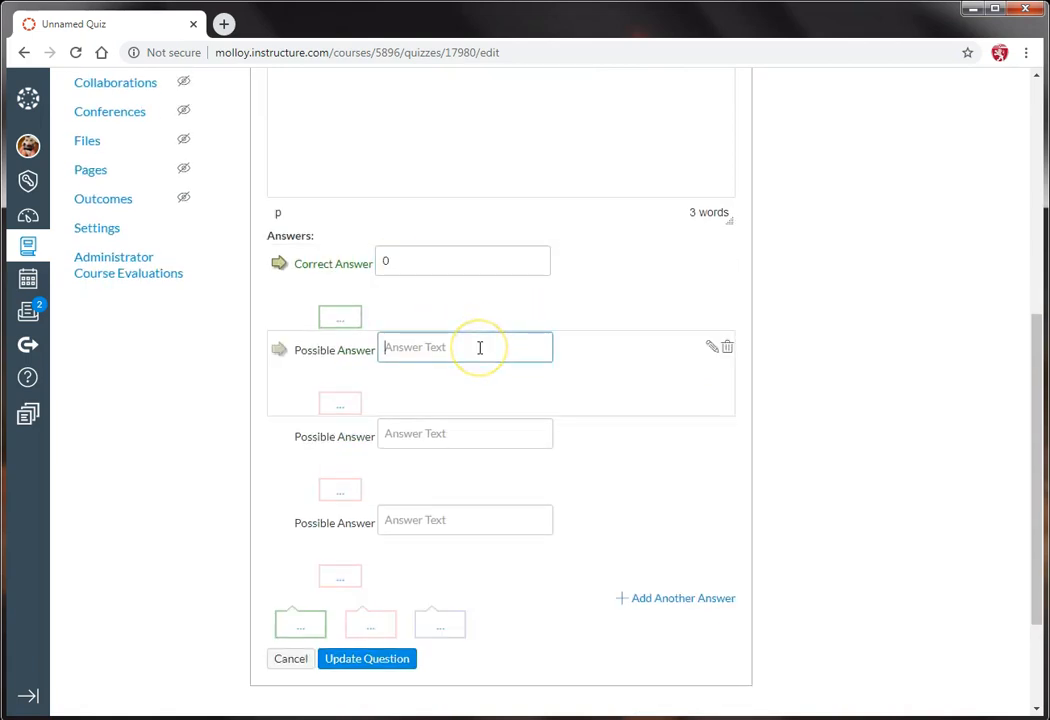
text(2)
click(444, 432)
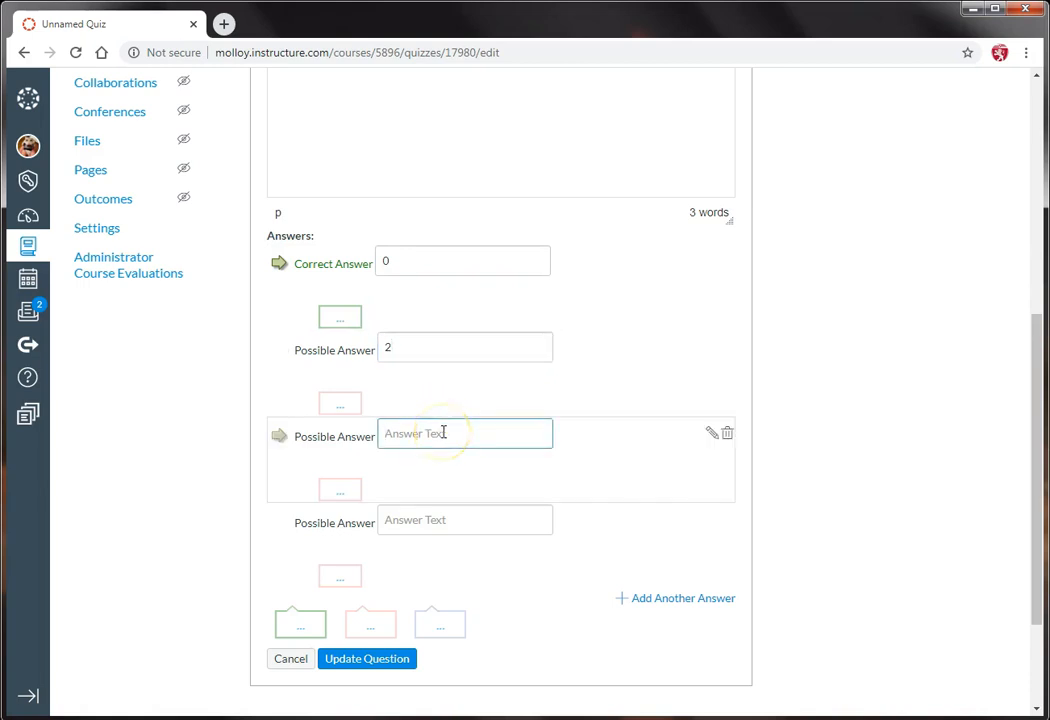
text(4)
click(427, 514)
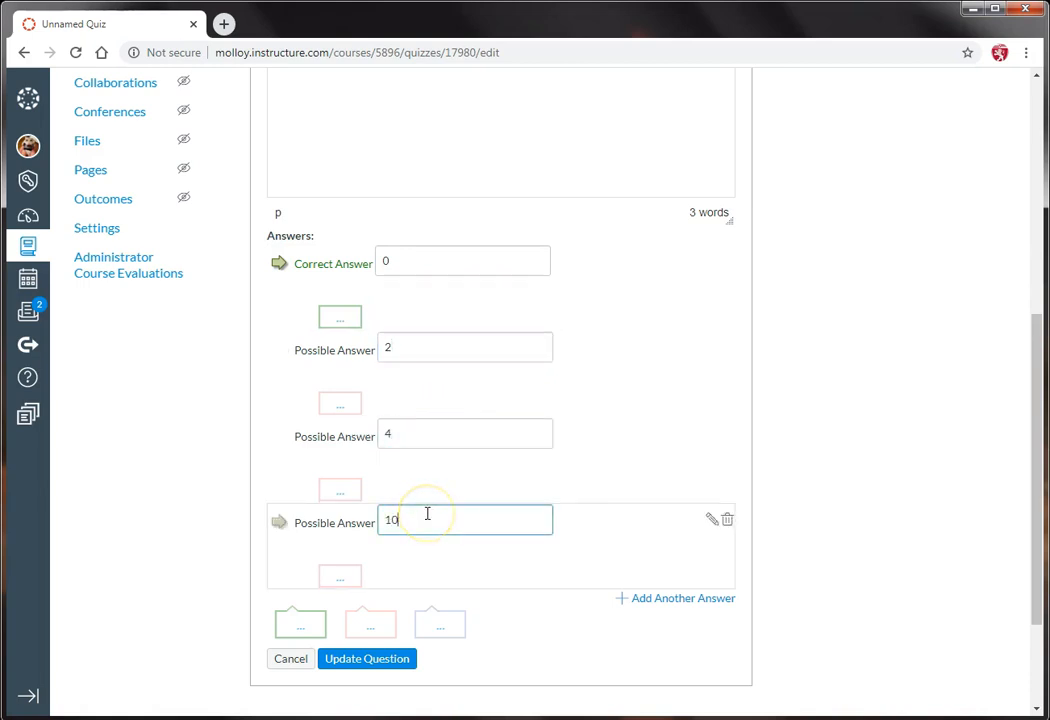
Mark 4 as the correct answer to Question 1 and update the question
scroll(300, 356, up, 2)
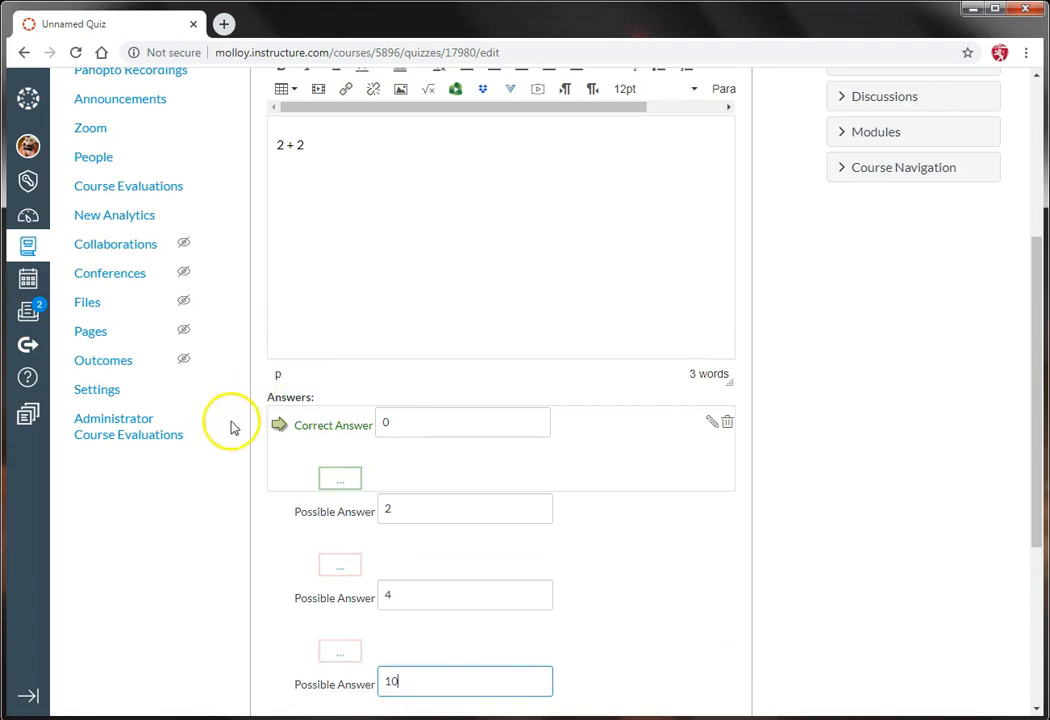
scroll(248, 441, down, 1)
scroll(248, 441, down, 1)
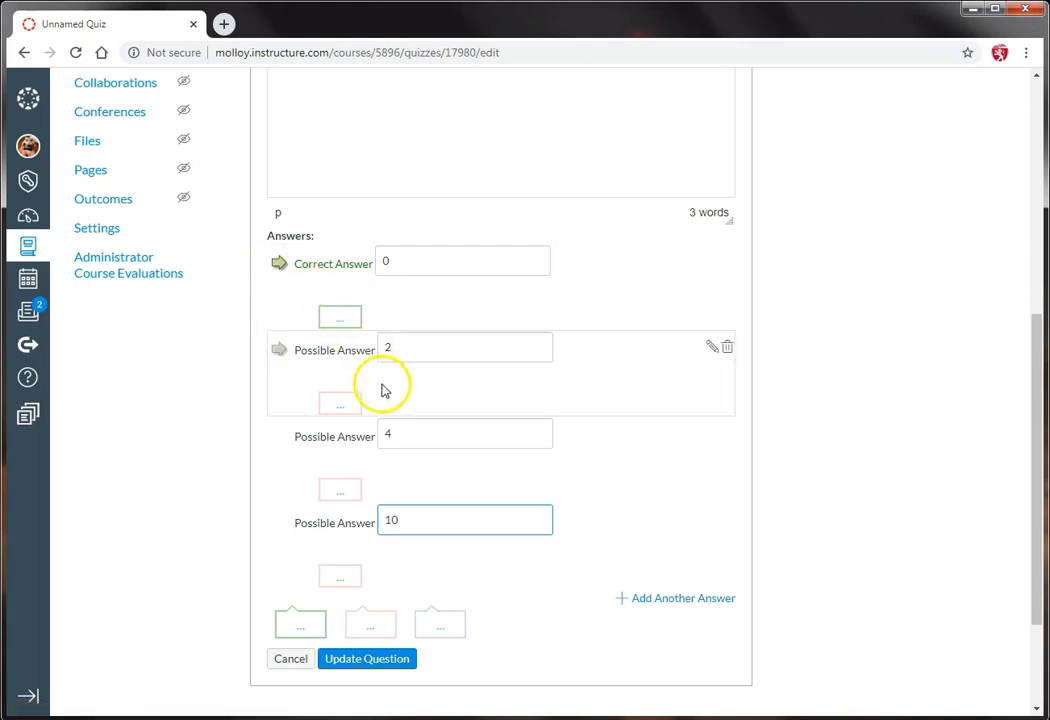
click(280, 440)
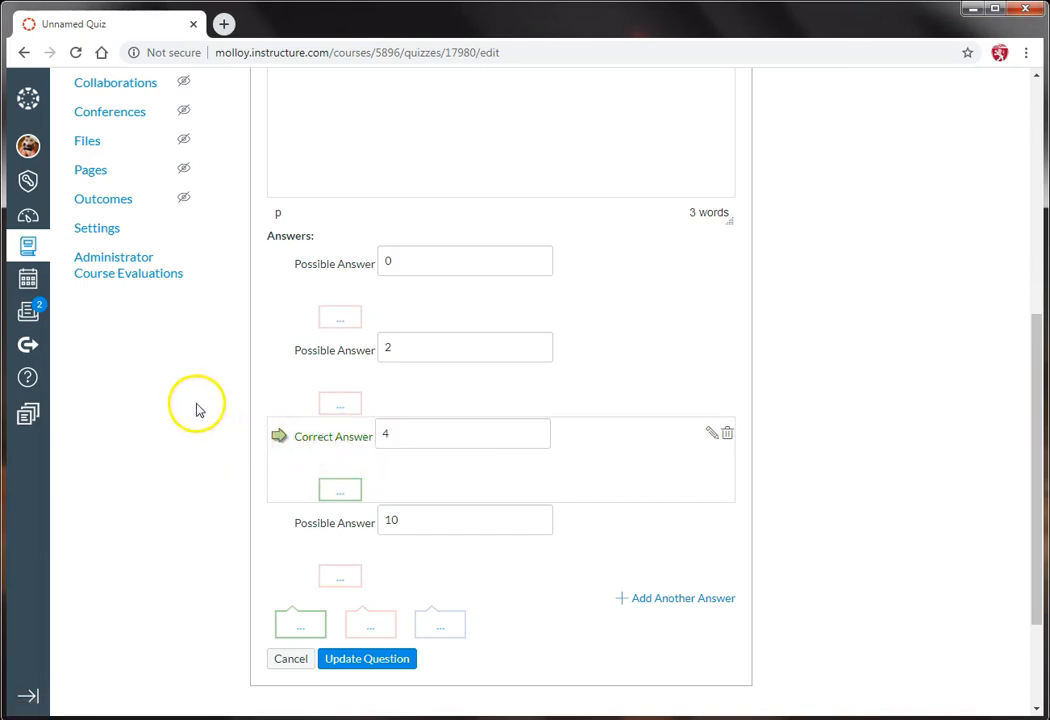
scroll(200, 423, down, 2)
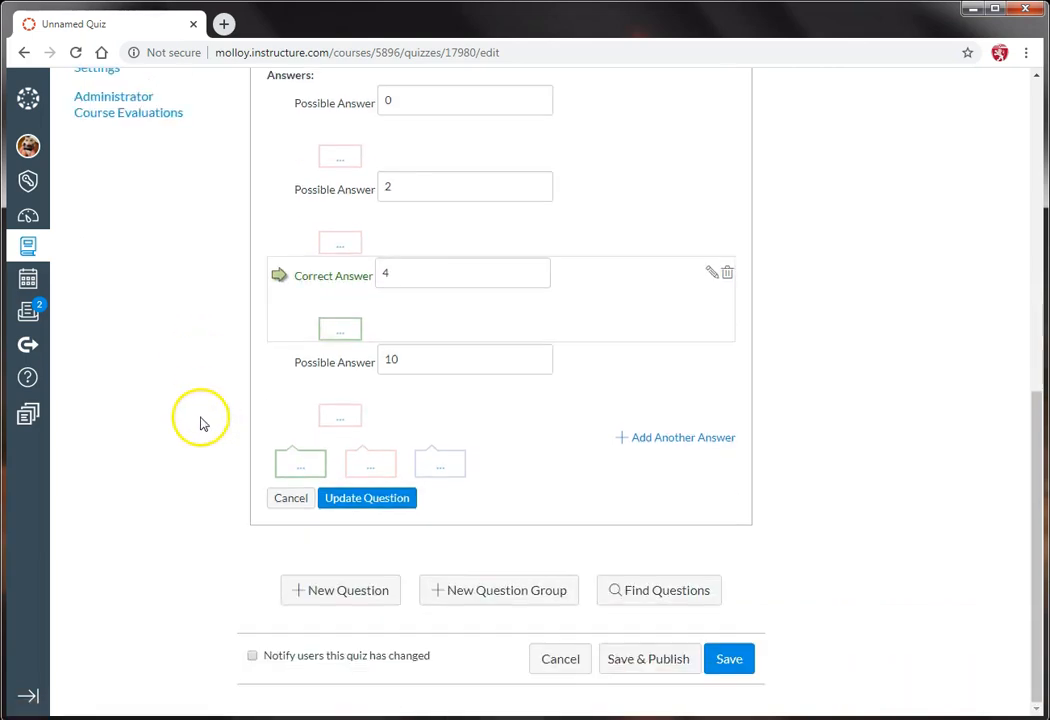
click(369, 498)
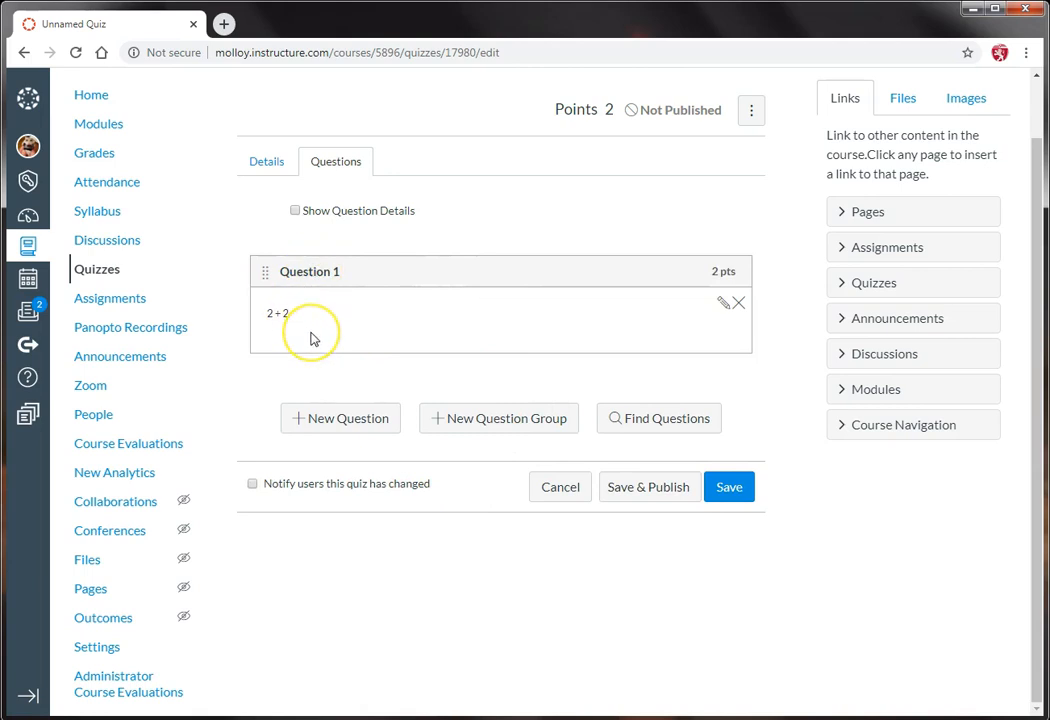
Start a second Multiple Choice question worth 2 points with "3 + 2" as its question text
click(340, 420)
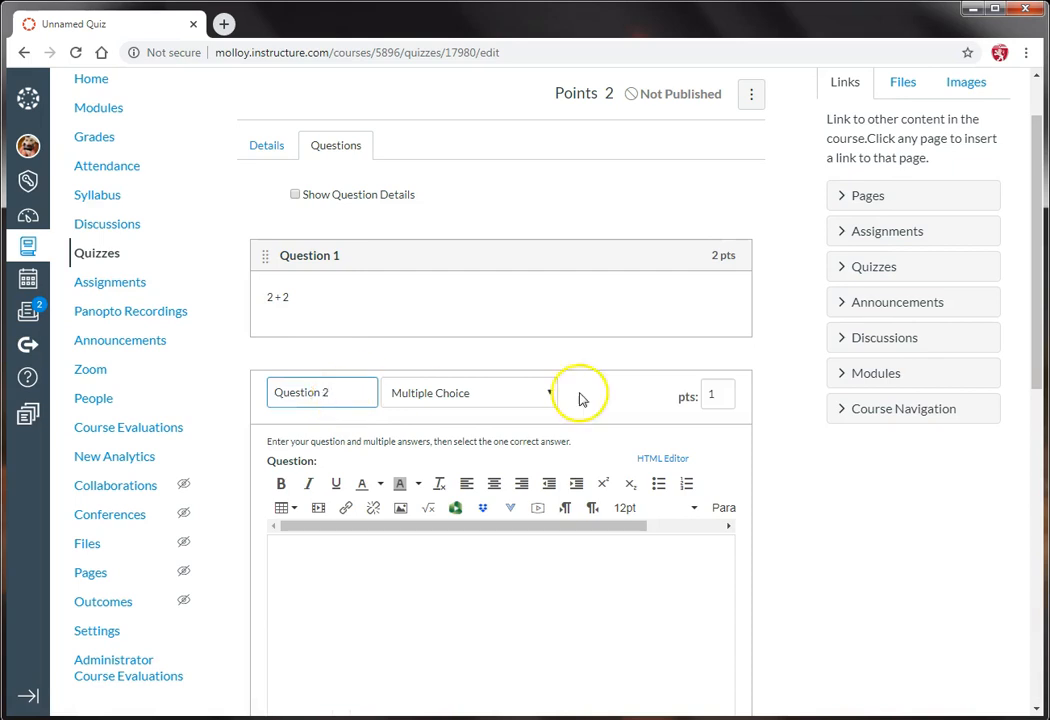
drag(717, 394, 703, 395)
text(2)
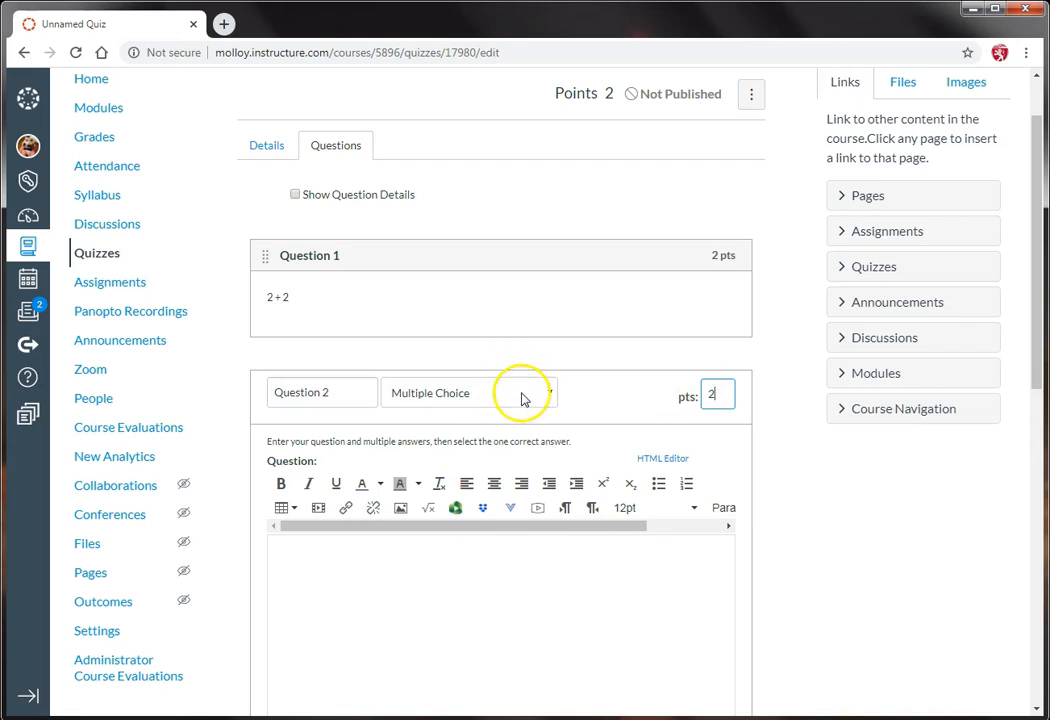
click(521, 399)
click(509, 417)
scroll(408, 586, down, 2)
click(337, 430)
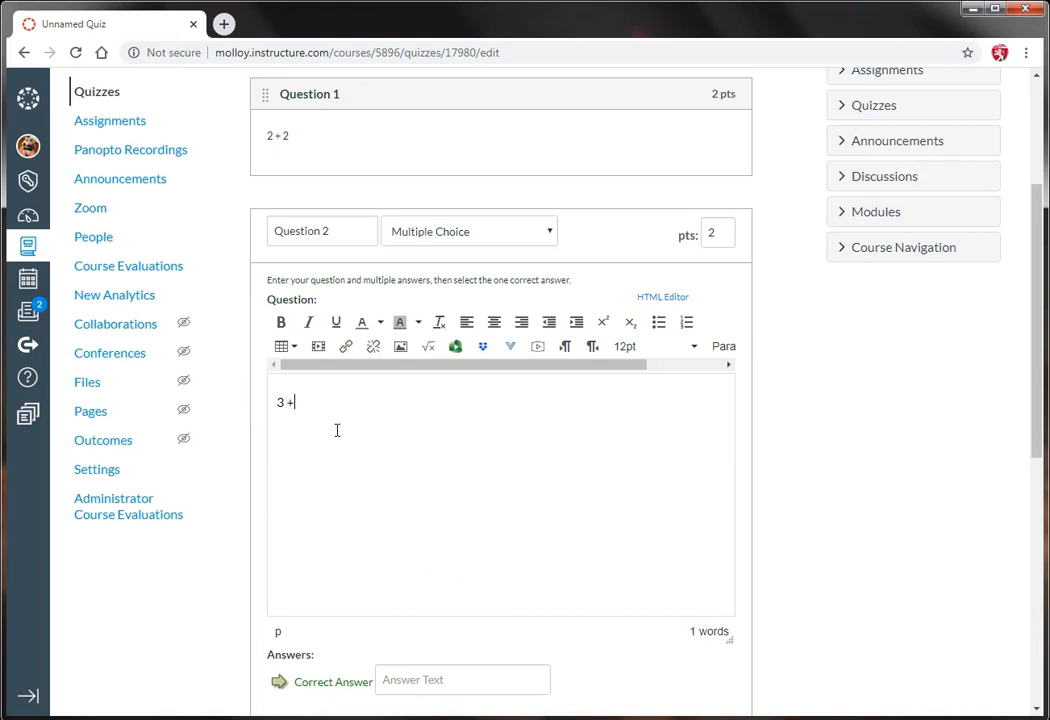
text(3 + 2)
scroll(350, 440, down, 2)
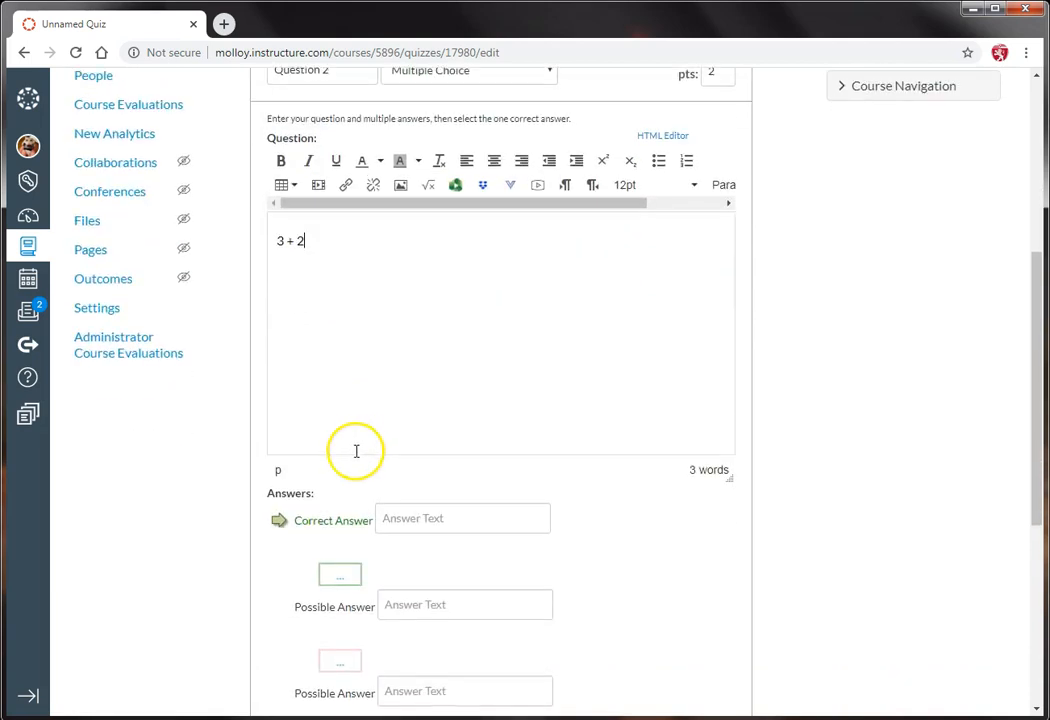
scroll(400, 512, down, 5)
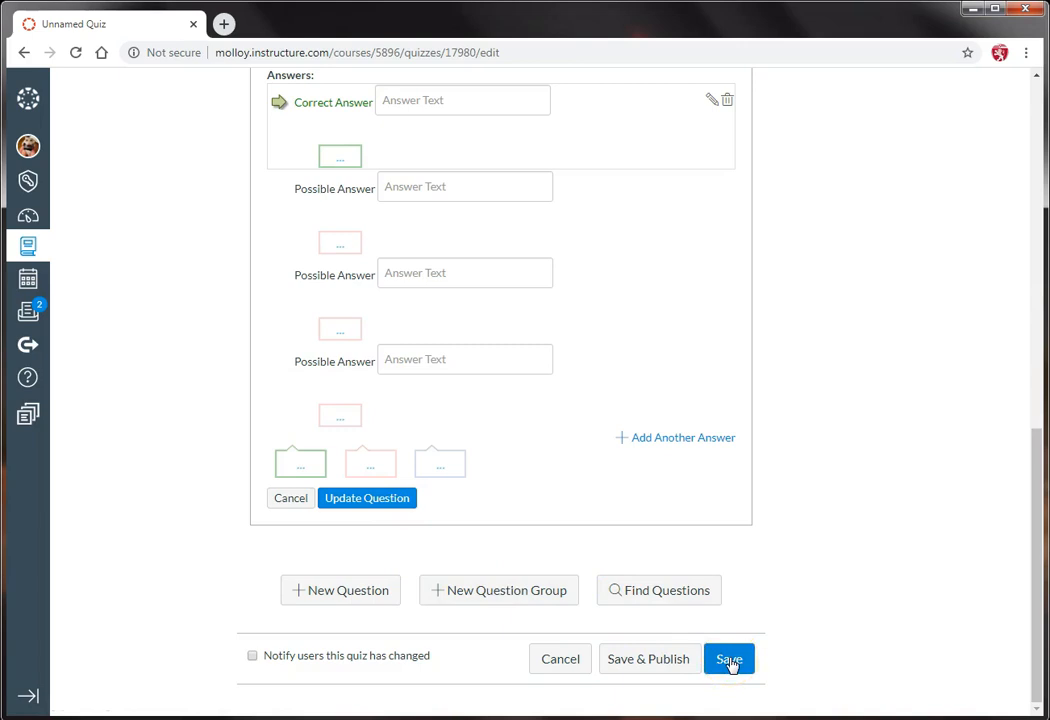
Save and publish the quiz, and test it in preview by answering Question 1 with 4 and submitting
click(646, 660)
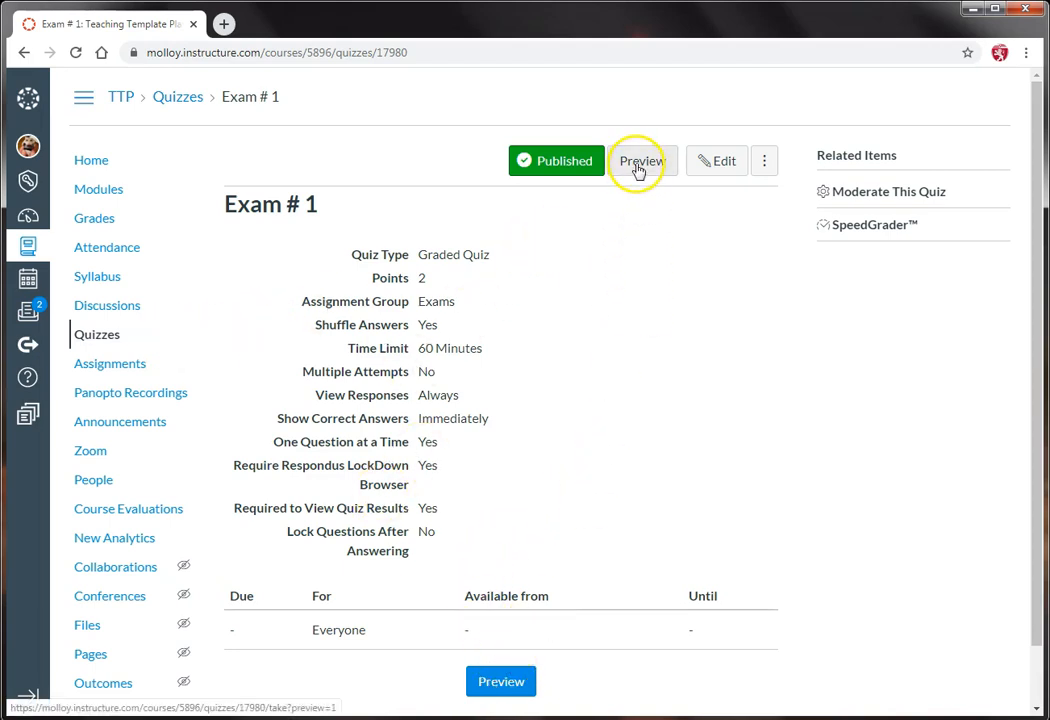
click(501, 684)
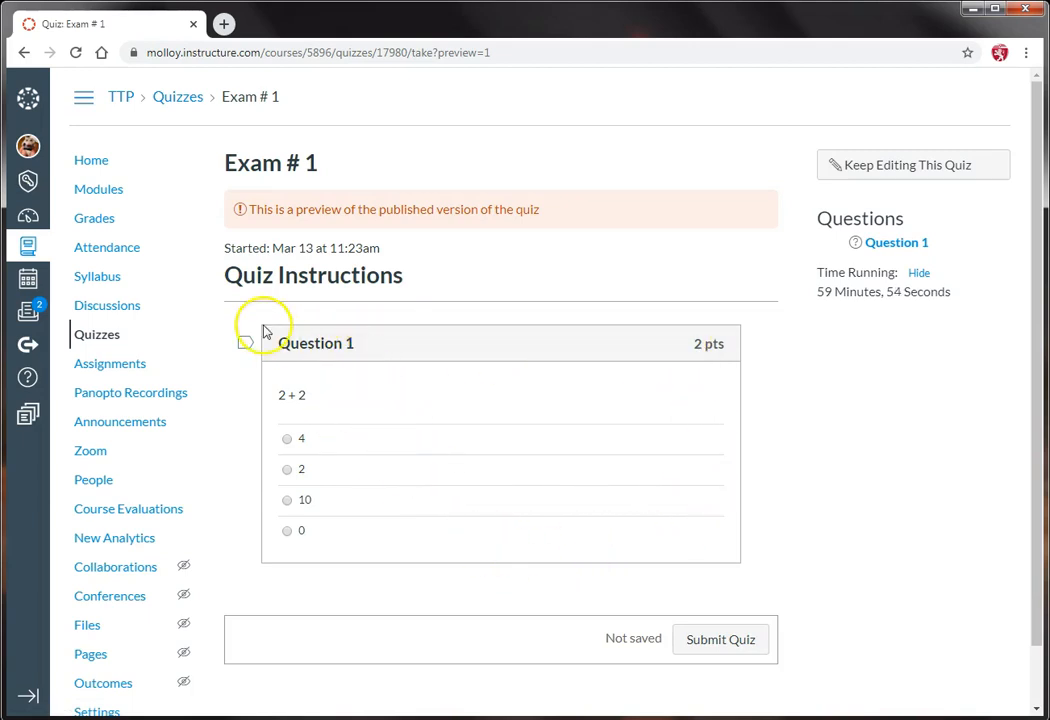
click(288, 442)
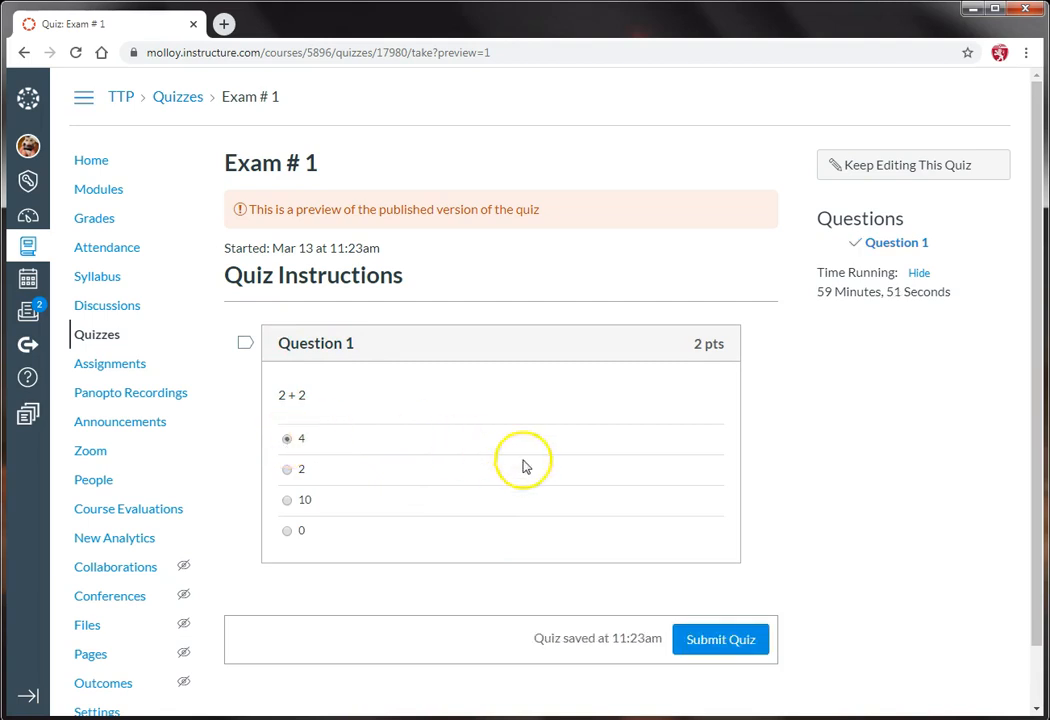
click(721, 645)
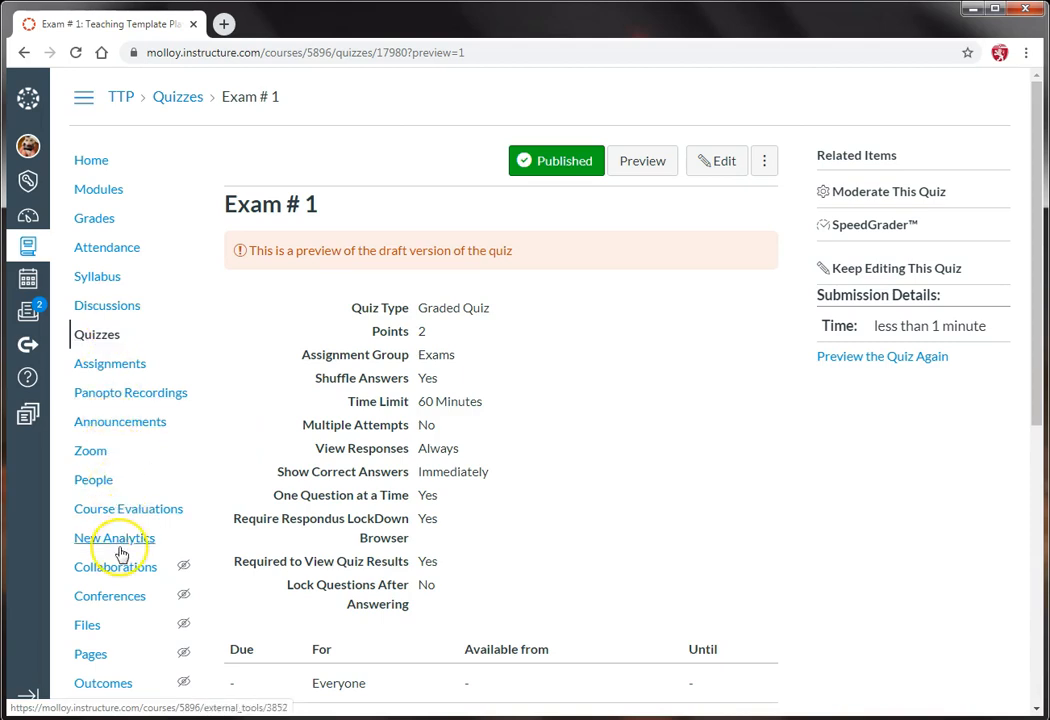
Enable LockDown Browser in the course navigation settings and save the change
scroll(110, 553, down, 2)
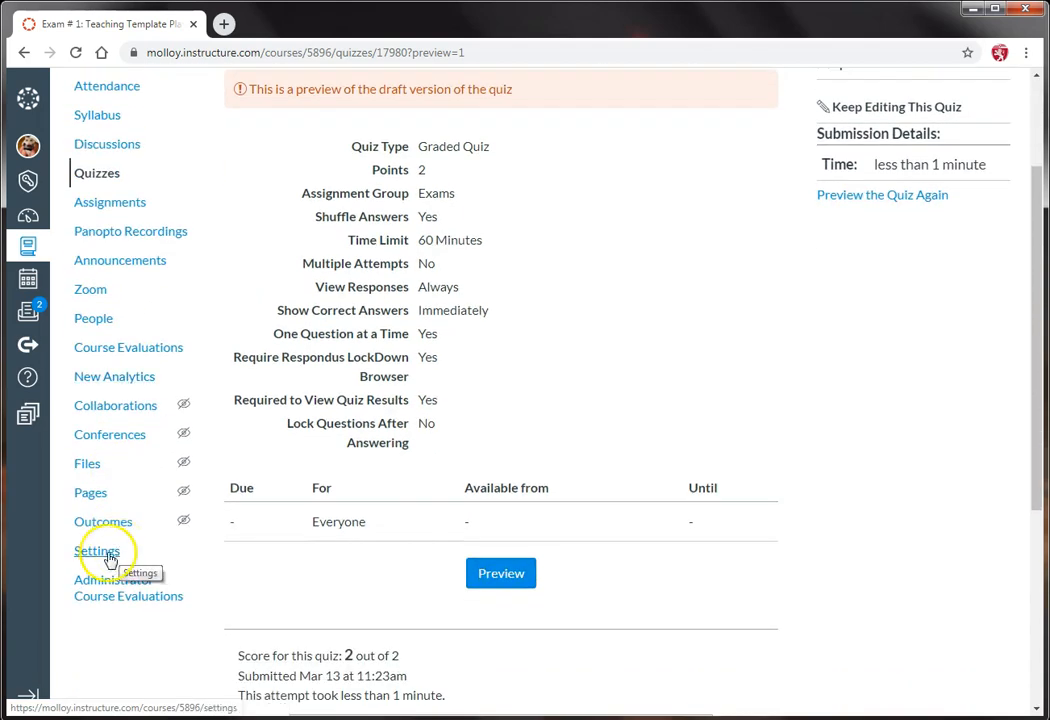
click(108, 556)
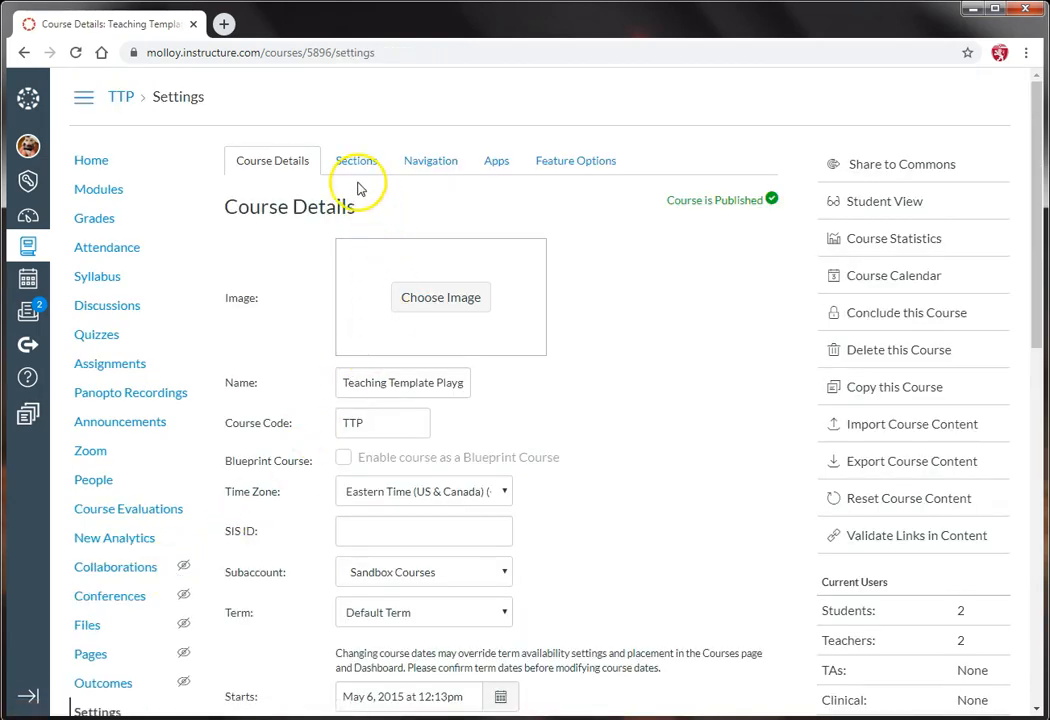
click(430, 164)
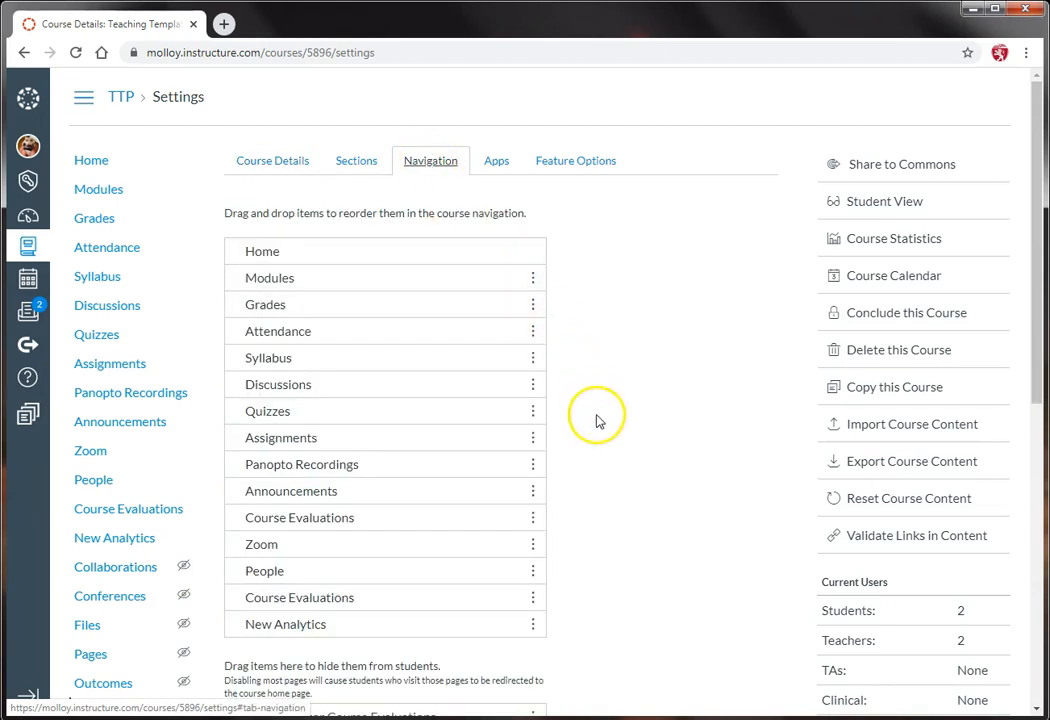
scroll(600, 430, down, 3)
scroll(597, 432, down, 1)
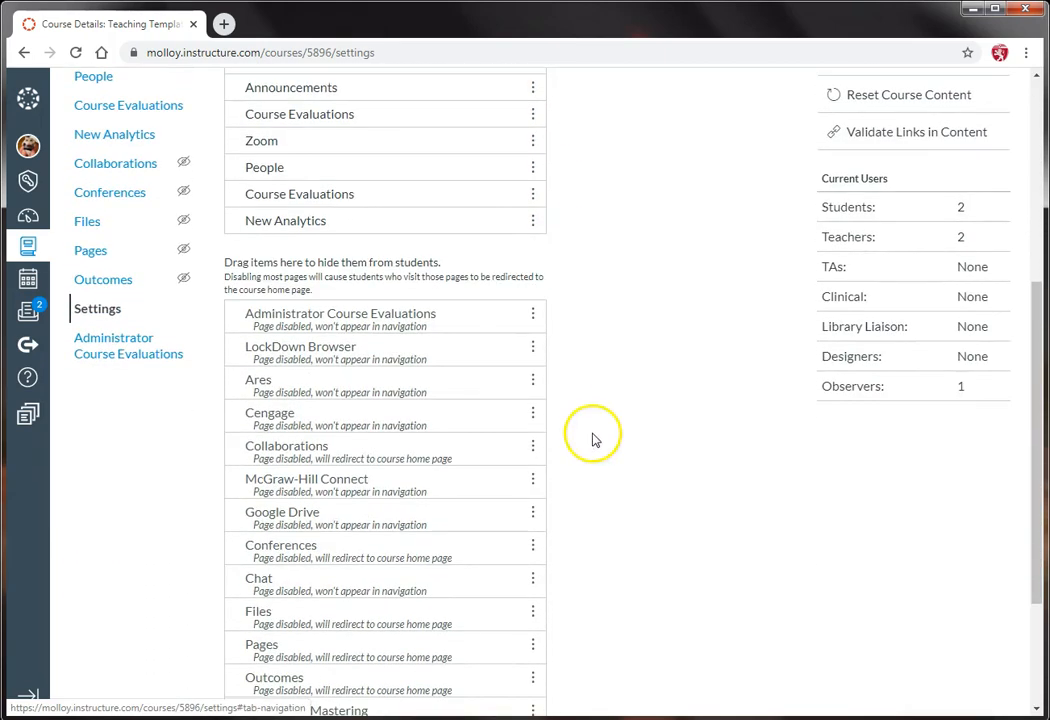
click(533, 349)
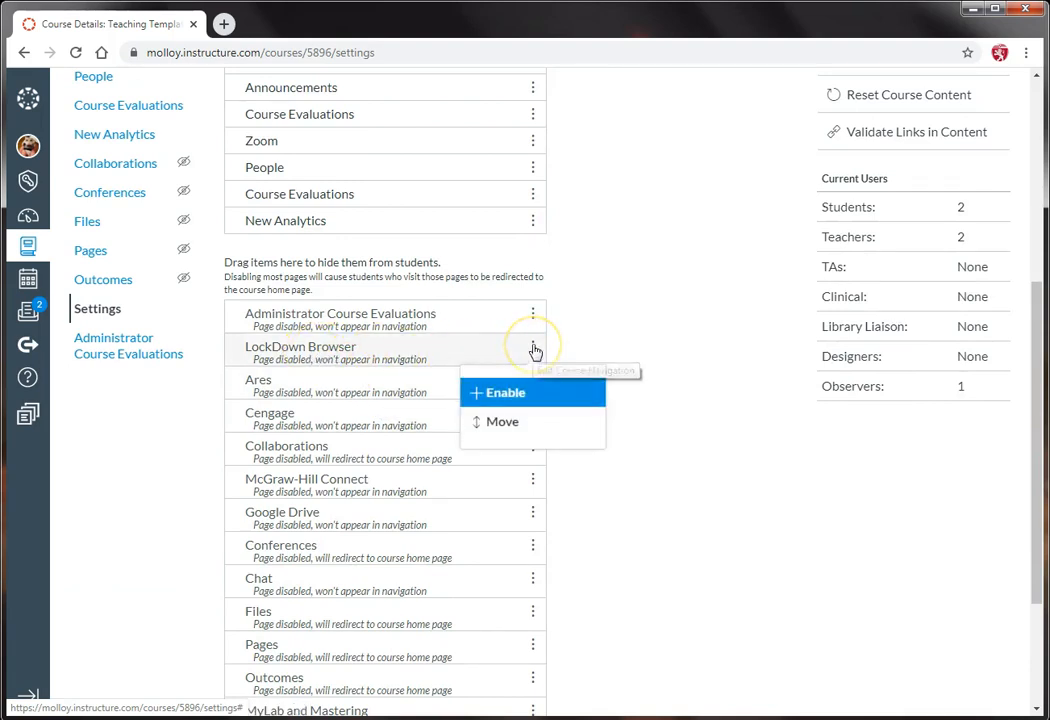
click(522, 394)
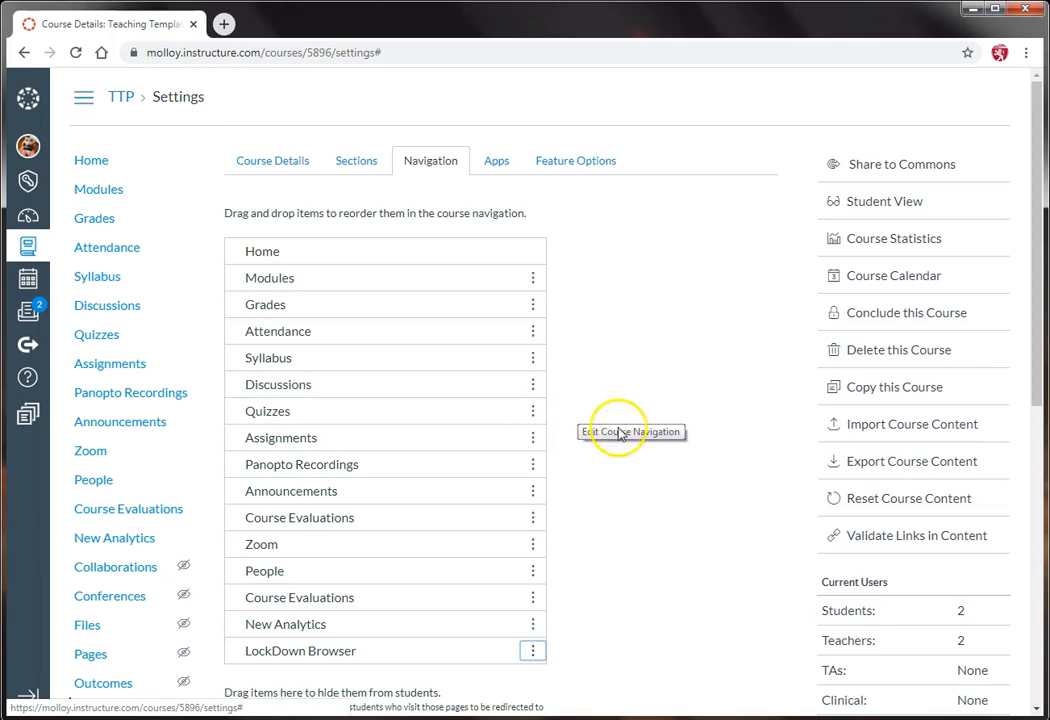
scroll(634, 477, down, 6)
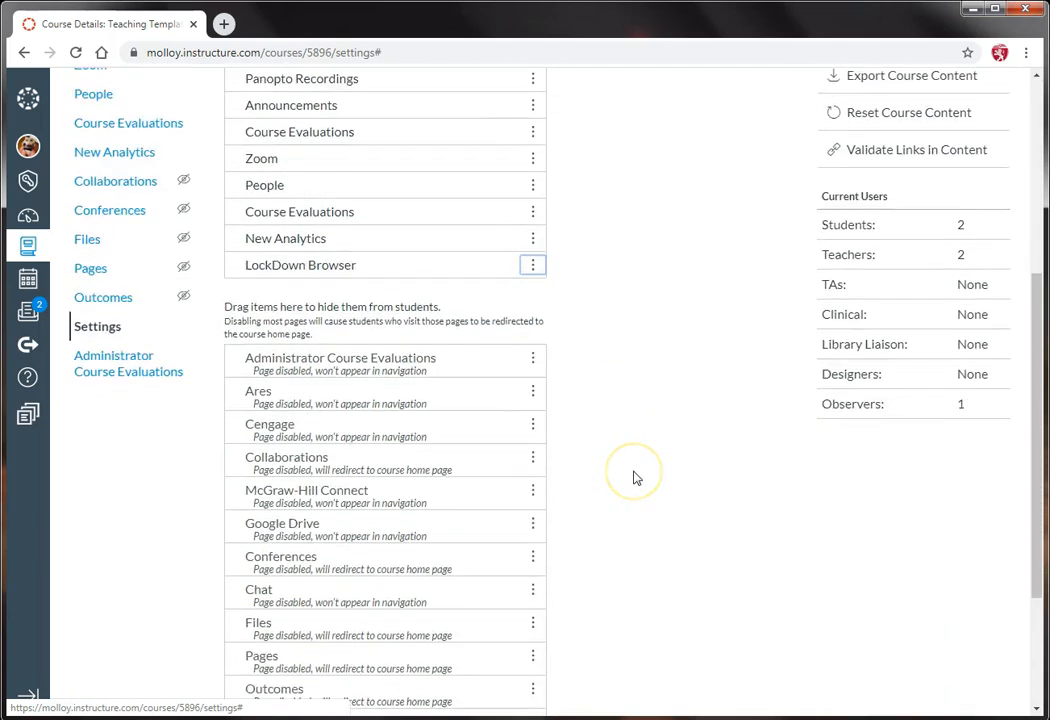
click(256, 672)
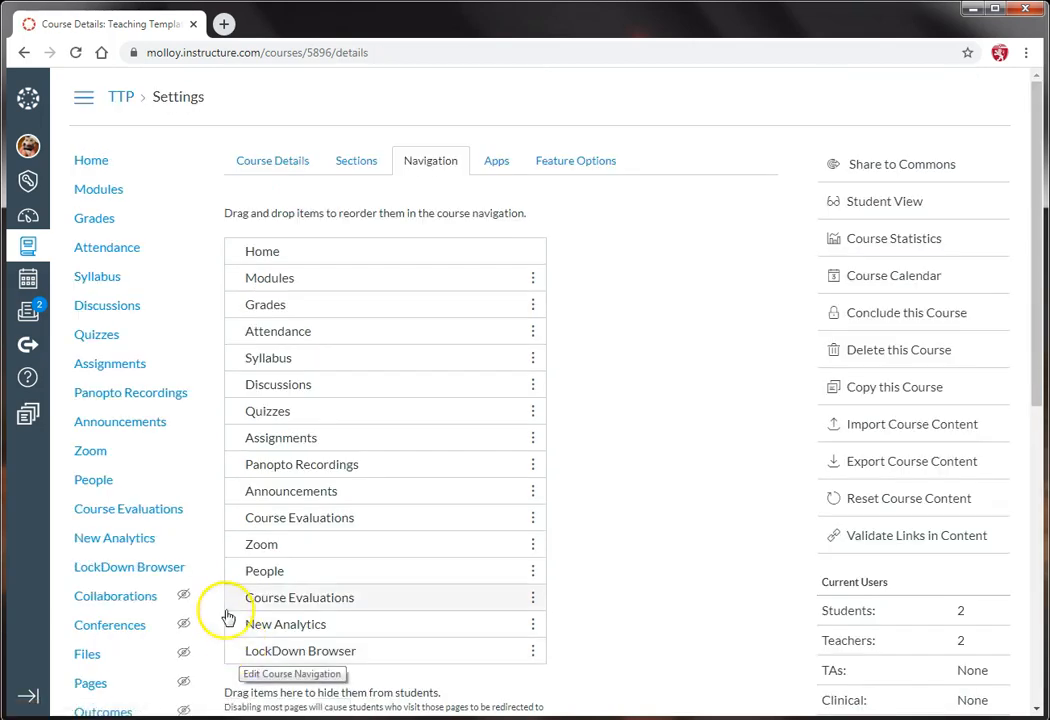
Open the Exam # 1 settings from the course's LockDown Browser dashboard and expand the advanced settings
click(145, 574)
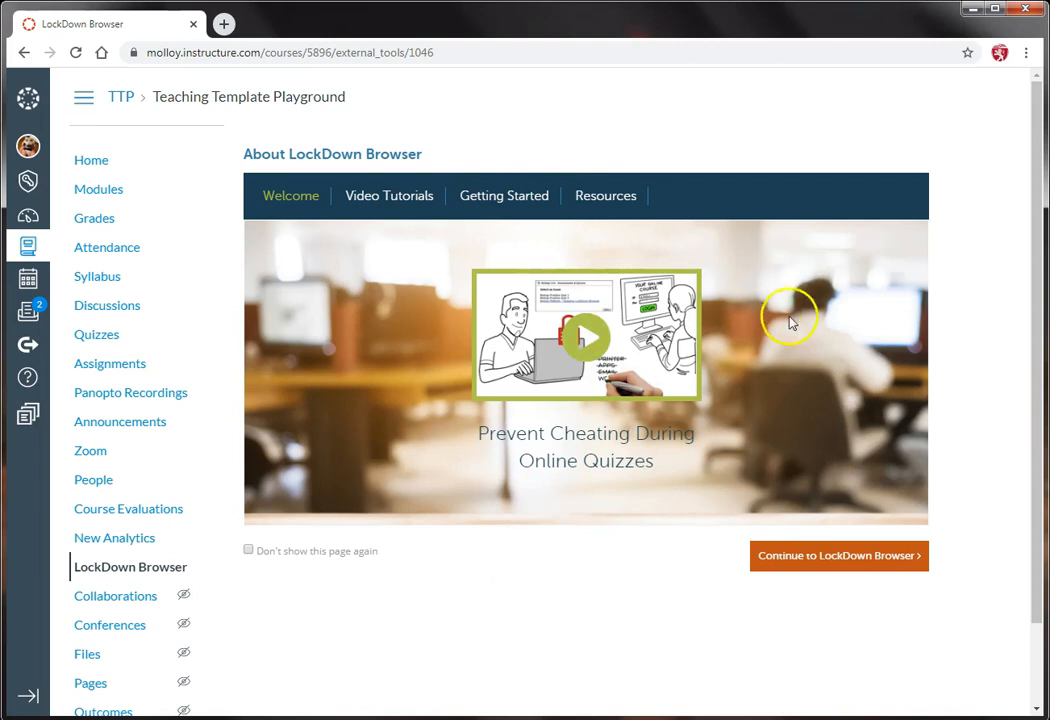
click(838, 558)
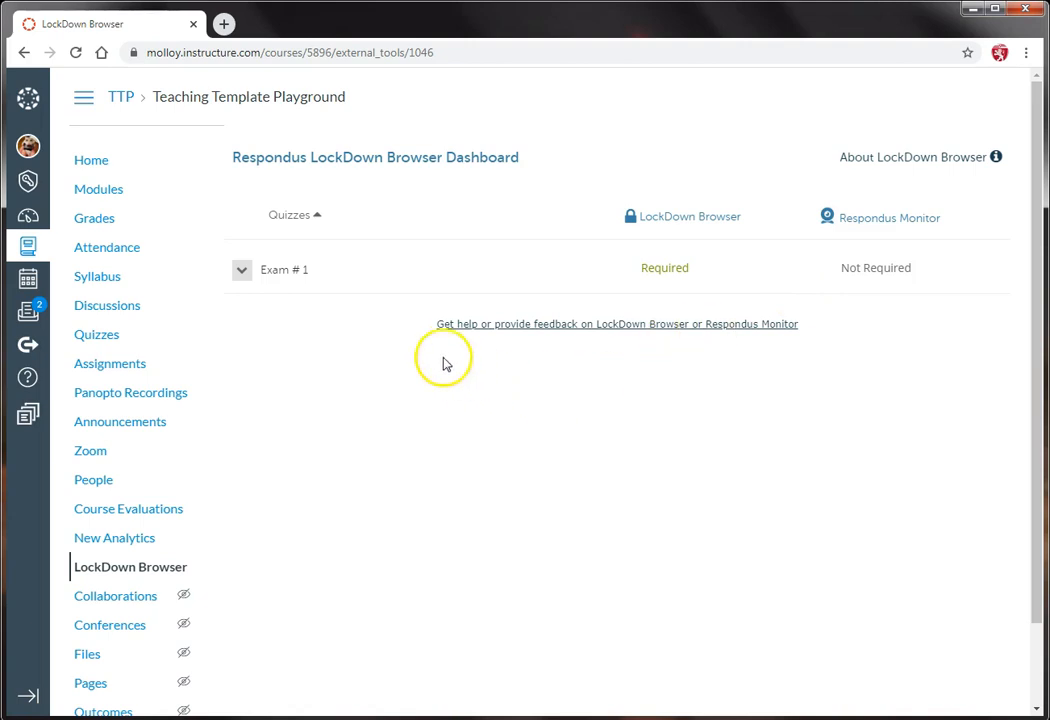
click(242, 272)
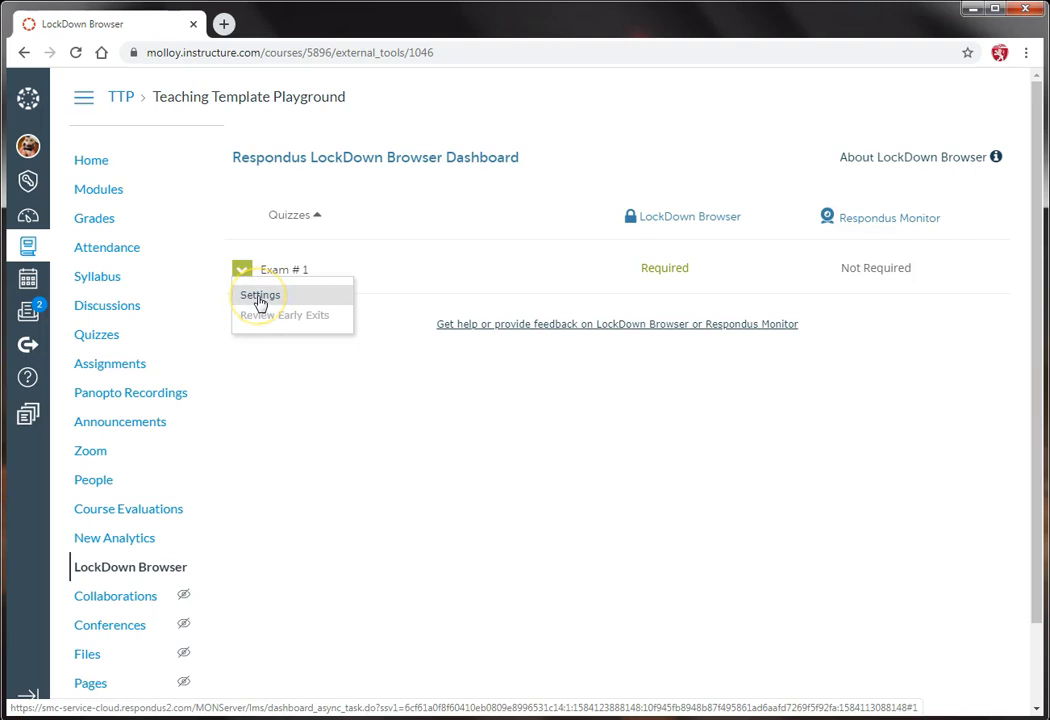
click(260, 296)
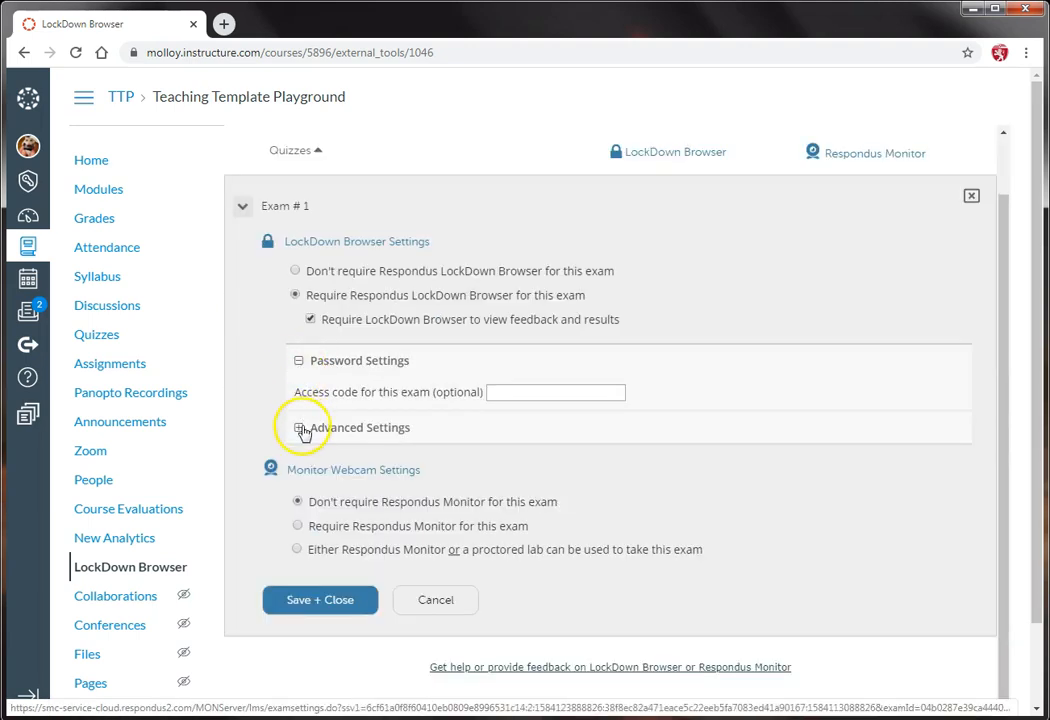
click(299, 430)
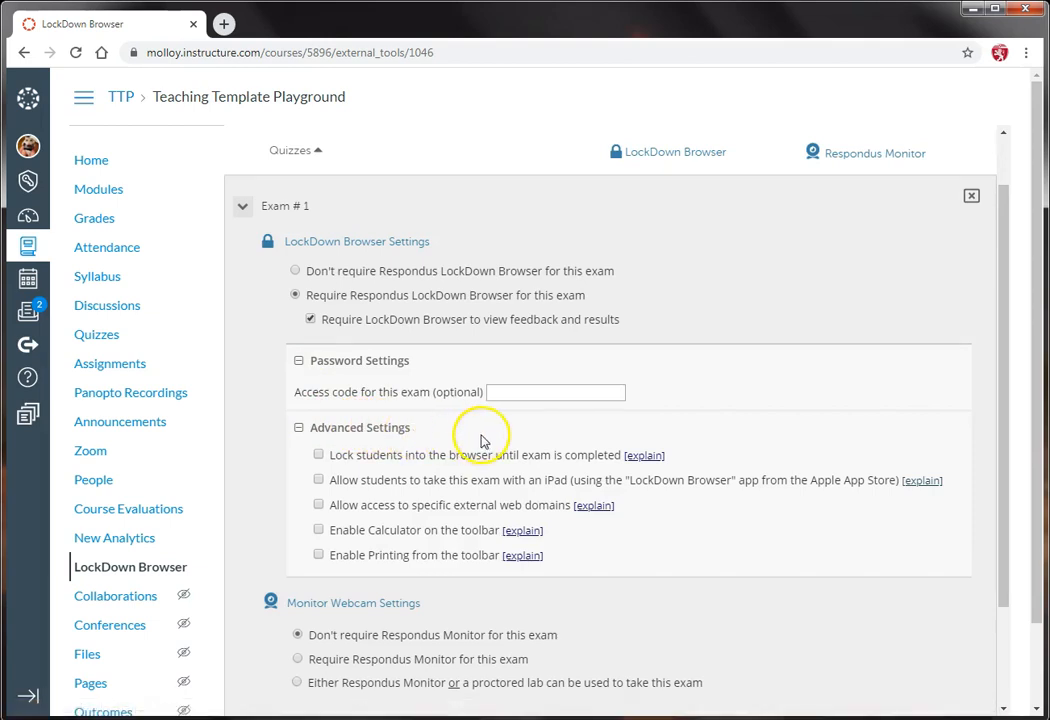
click(648, 458)
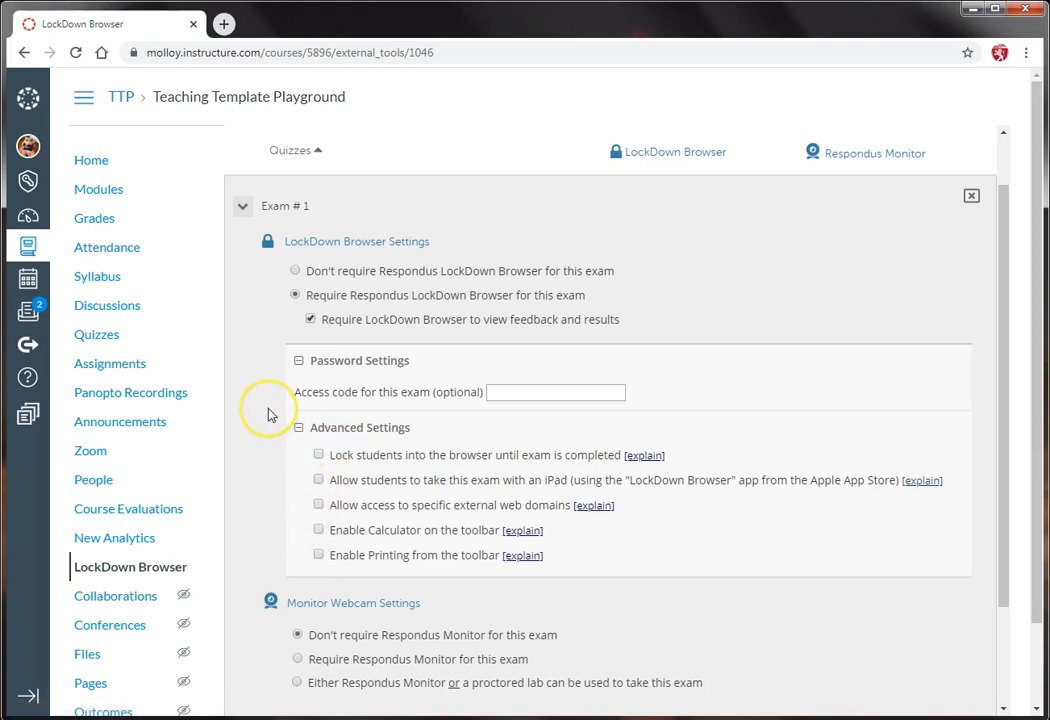
Require Respondus Monitor for Exam # 1 and continue past its introductory message
scroll(268, 415, down, 3)
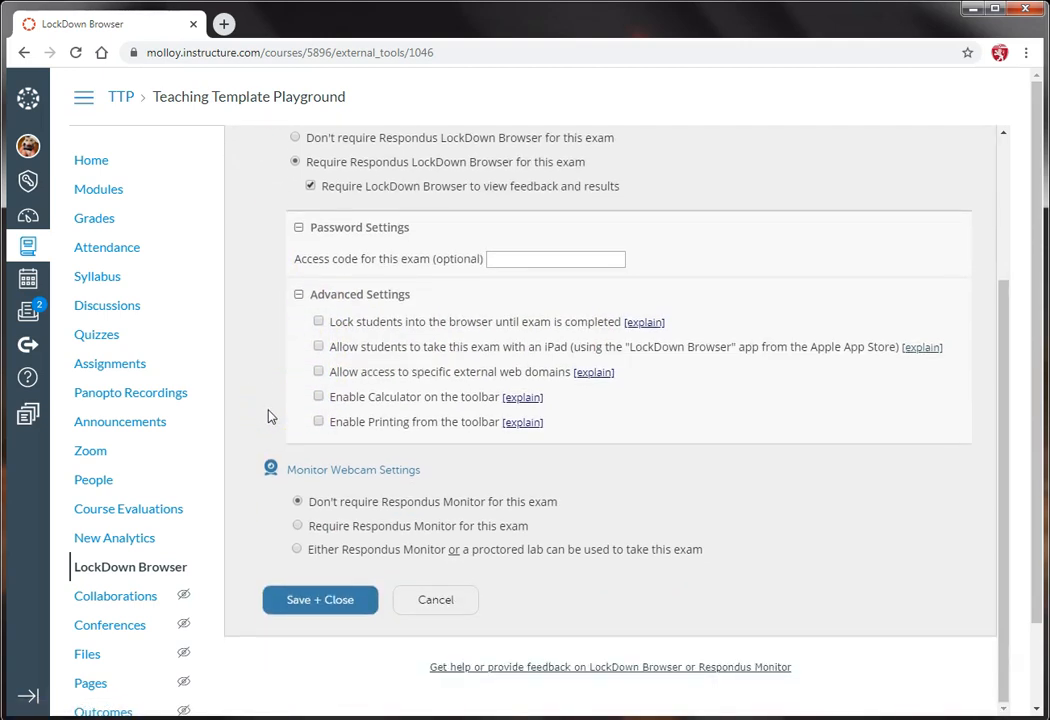
click(297, 527)
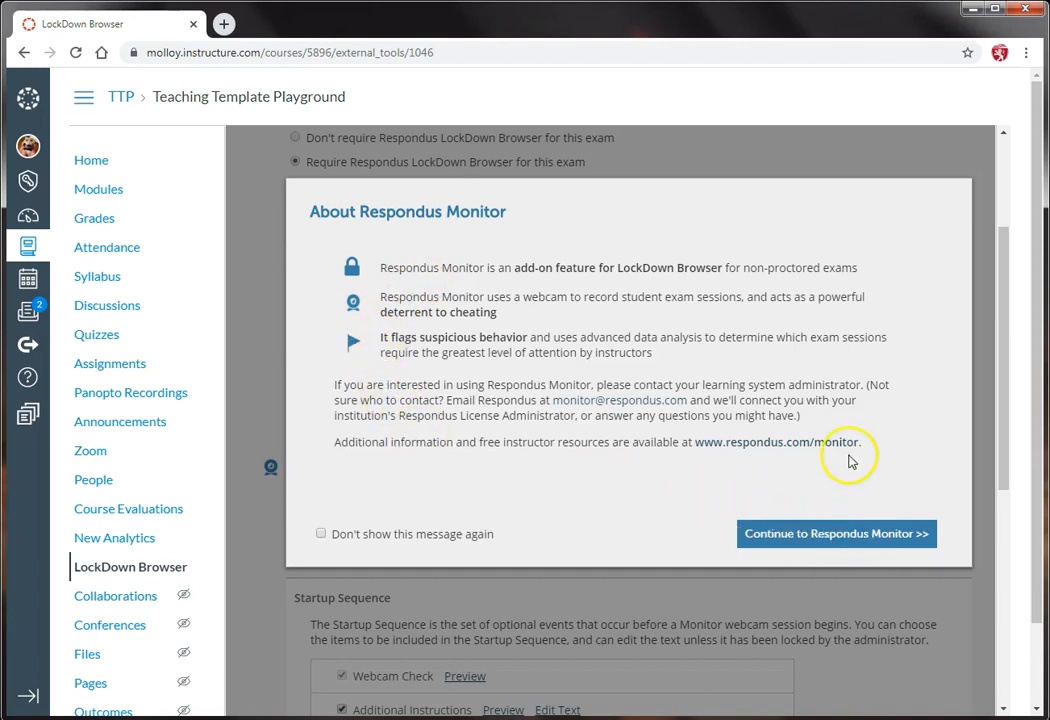
click(826, 536)
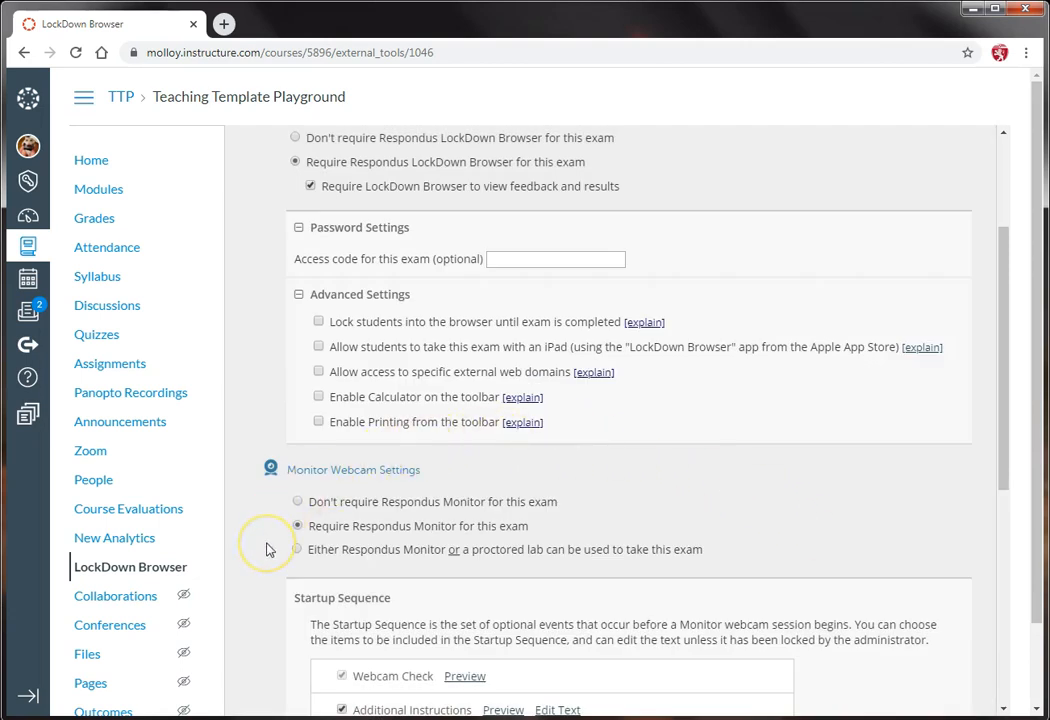
Review the Monitor startup sequence, facial detection and advanced settings for Exam # 1, and save the exam settings
scroll(266, 549, down, 3)
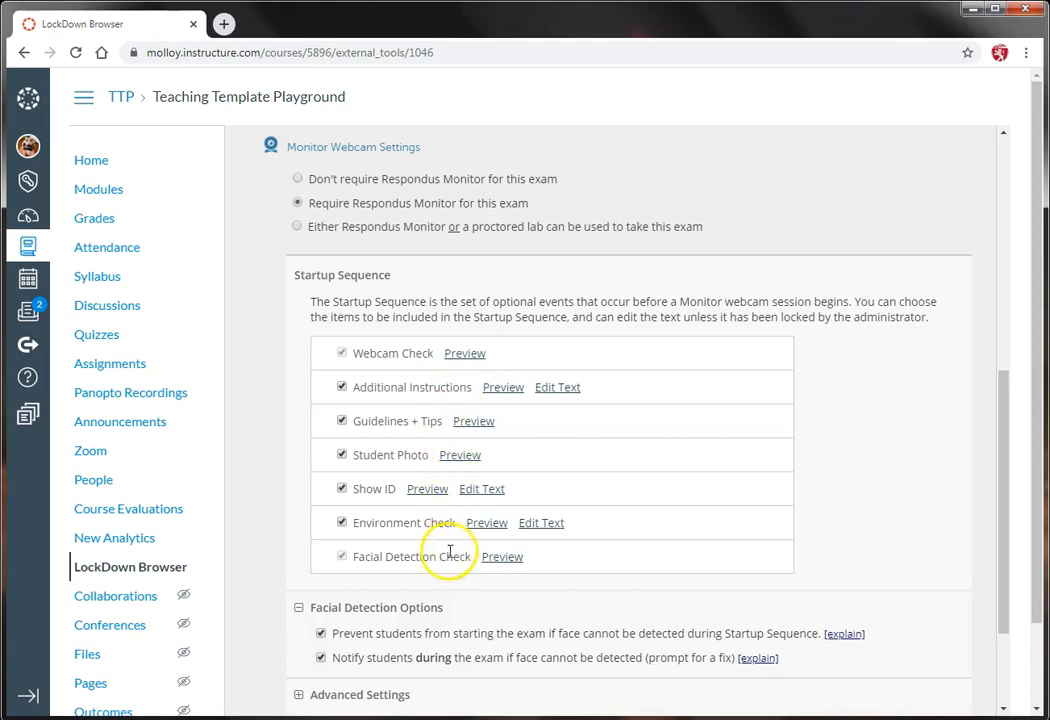
scroll(265, 423, down, 3)
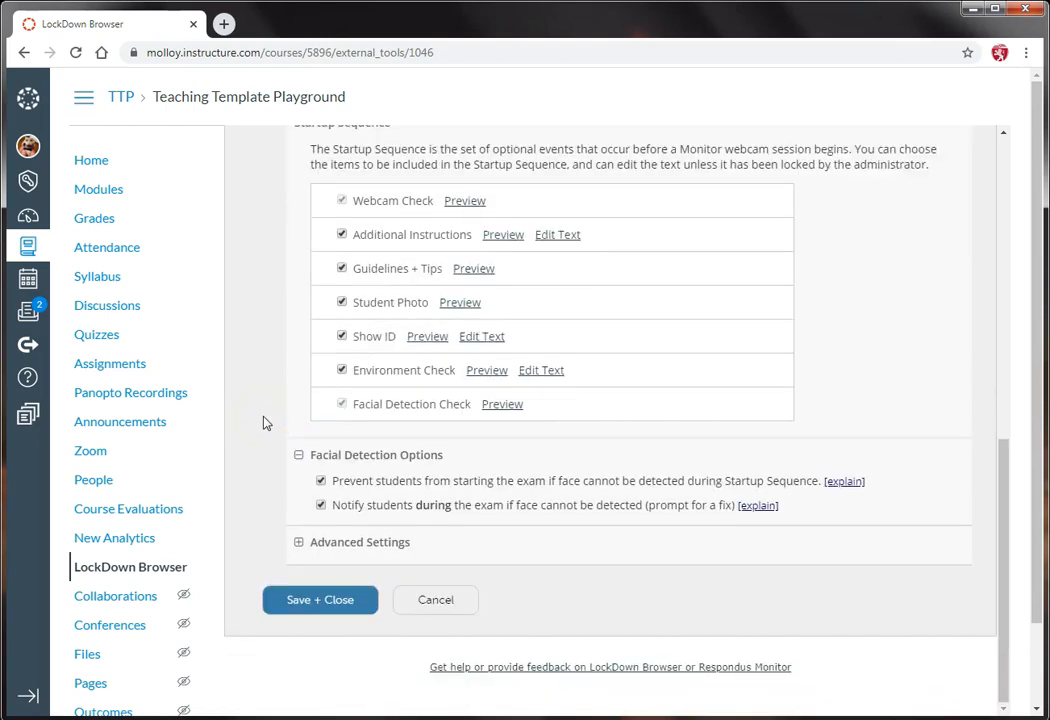
click(372, 550)
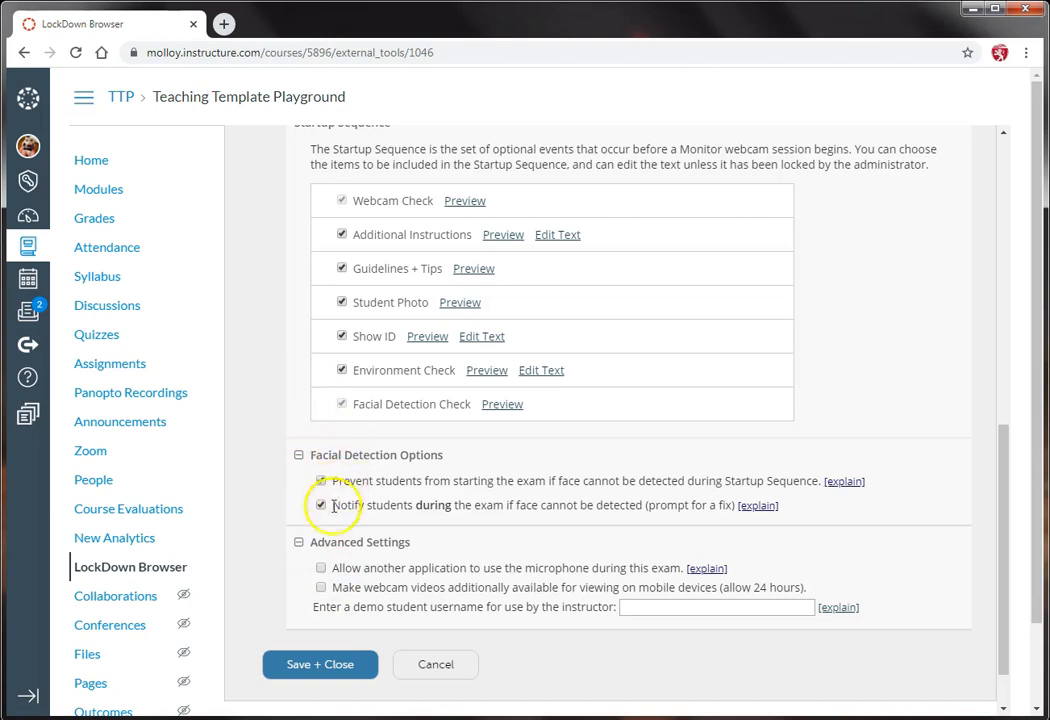
scroll(258, 403, down, 1)
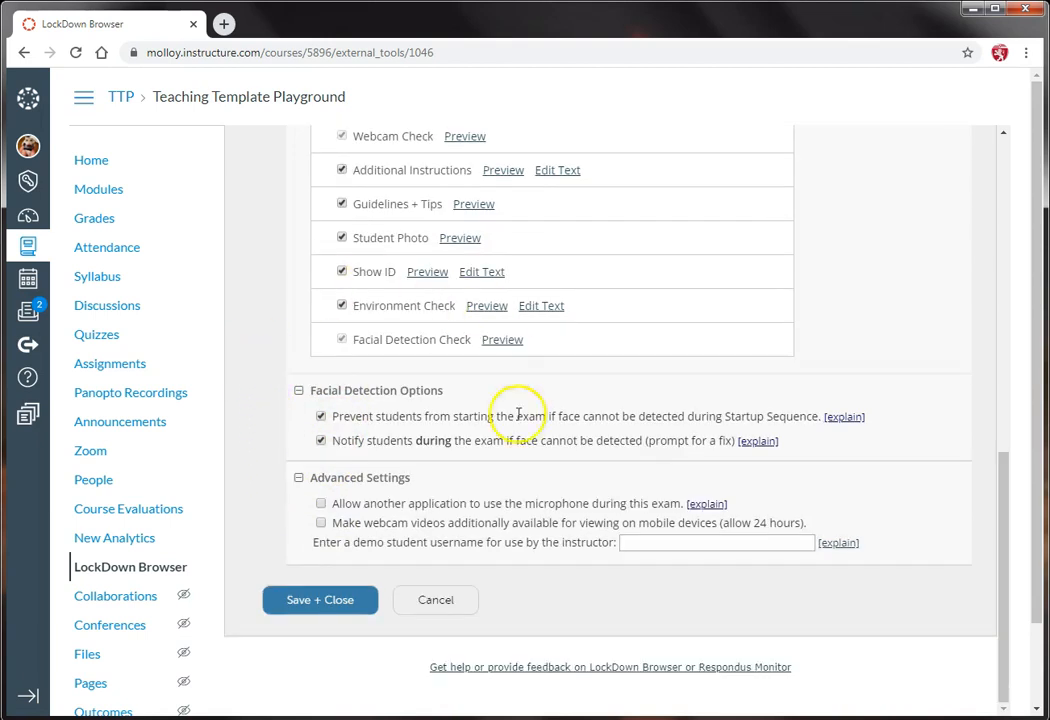
click(316, 605)
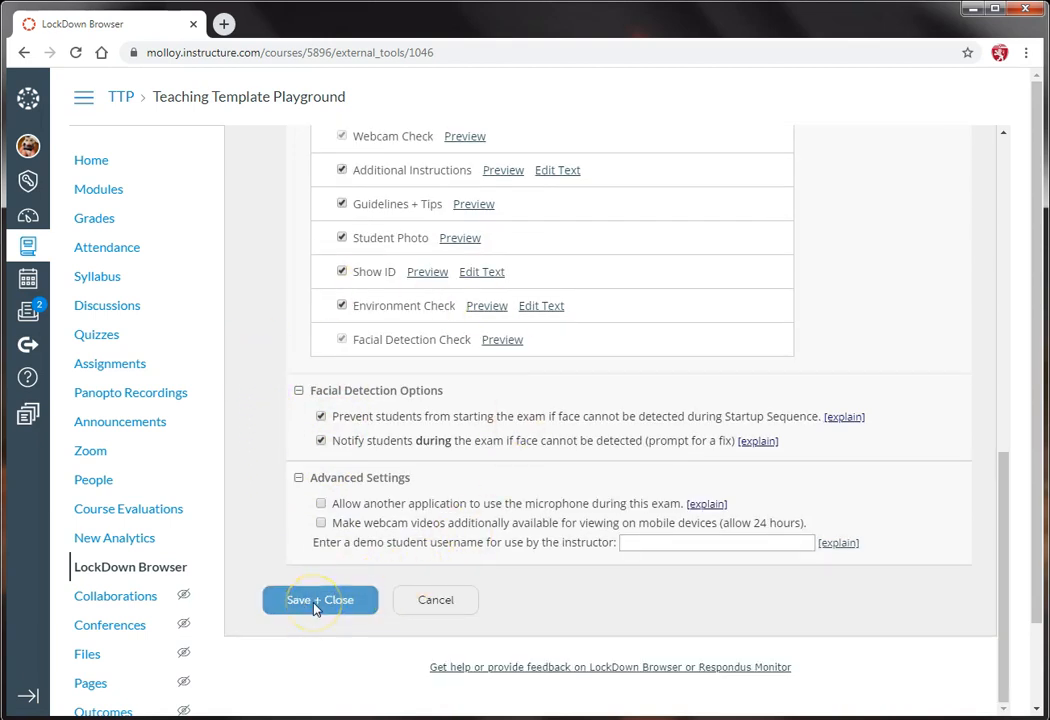
Reopen the course's LockDown Browser dashboard and show the available actions for Exam # 1
click(145, 570)
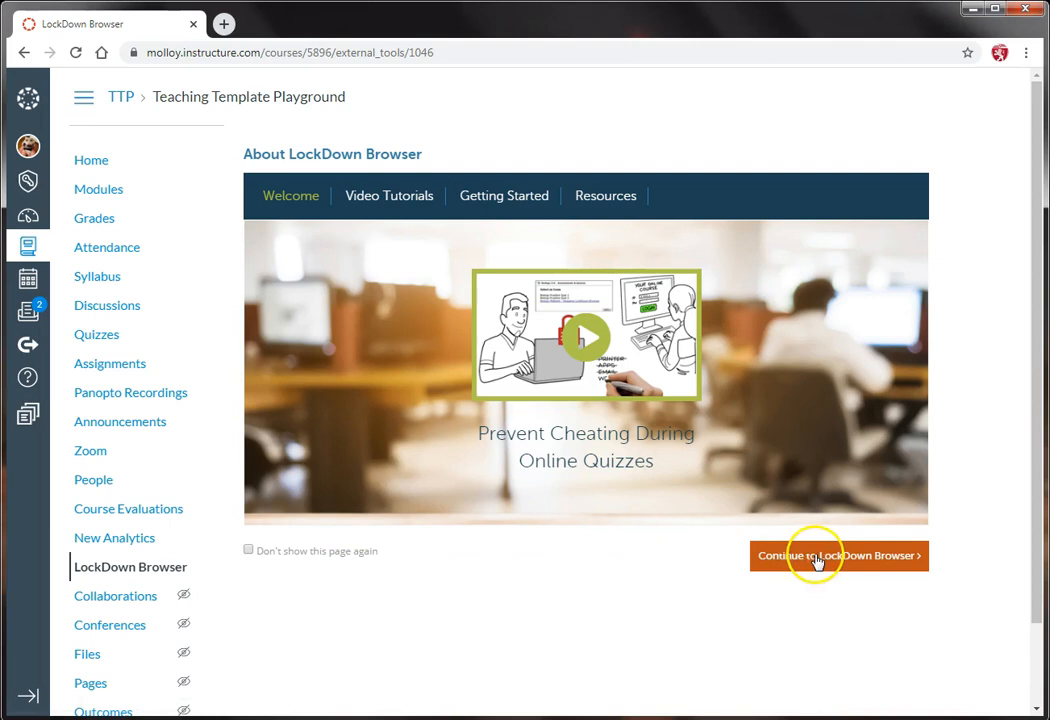
click(818, 560)
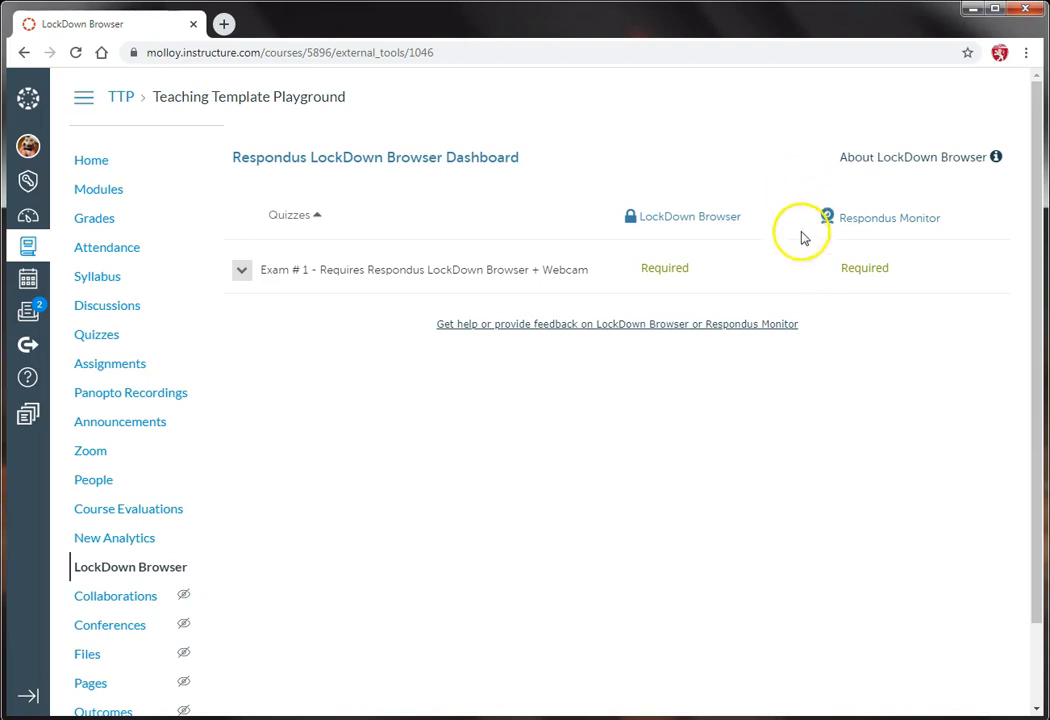
click(241, 272)
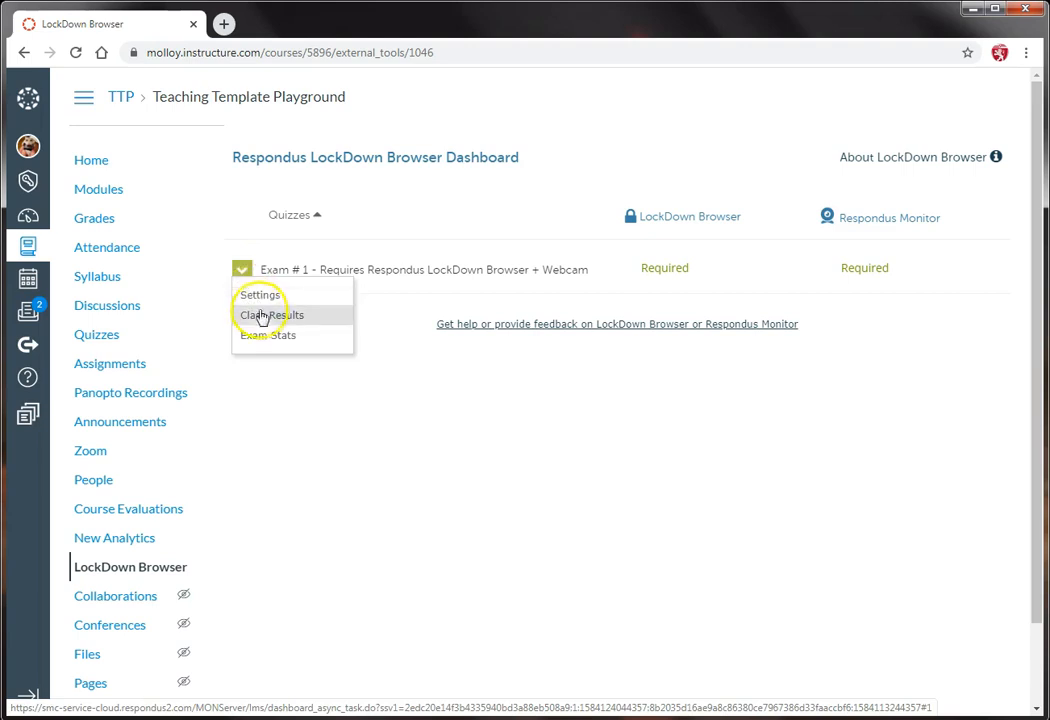